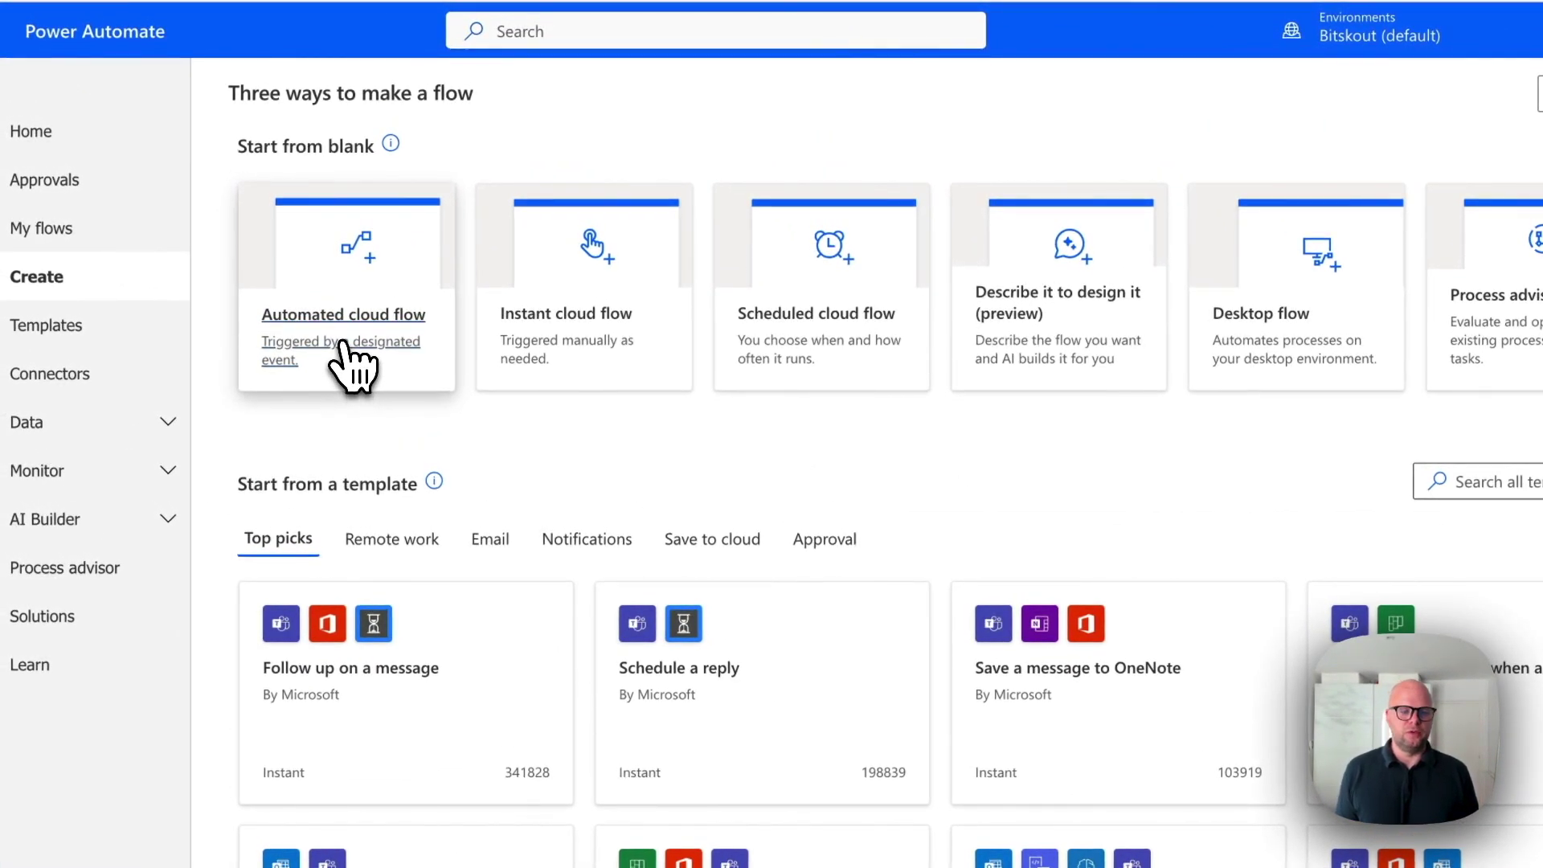
Start a new automated cloud flow from the Create page.
left_click(347, 356)
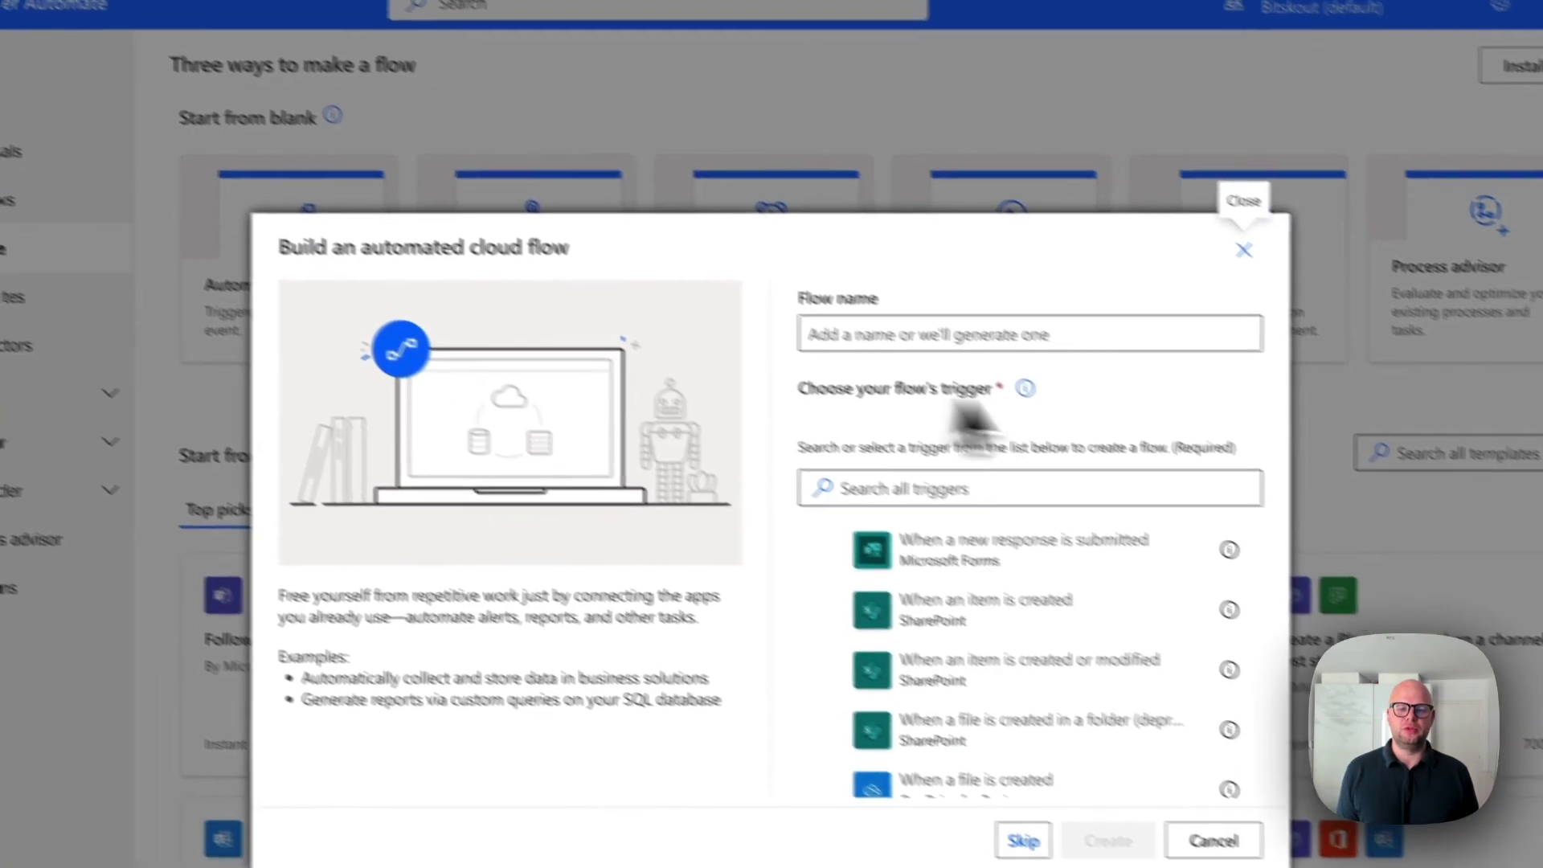
Create the flow 'Bill of Lading' with the Outlook When a new email arrives (V3) trigger.
type("Bill of Lading")
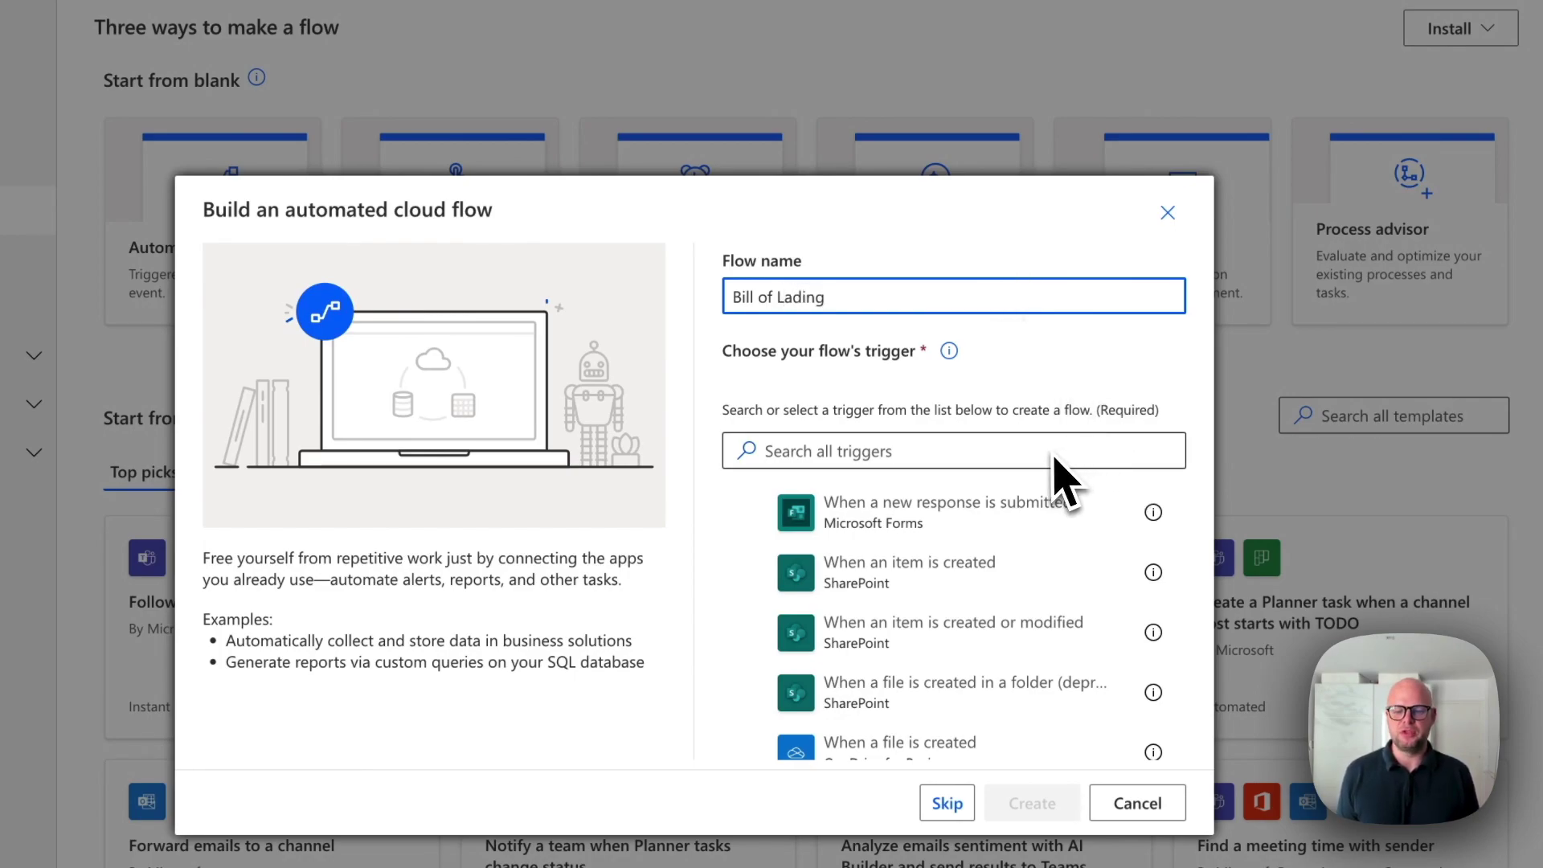
scroll(1069, 386, "down", 2)
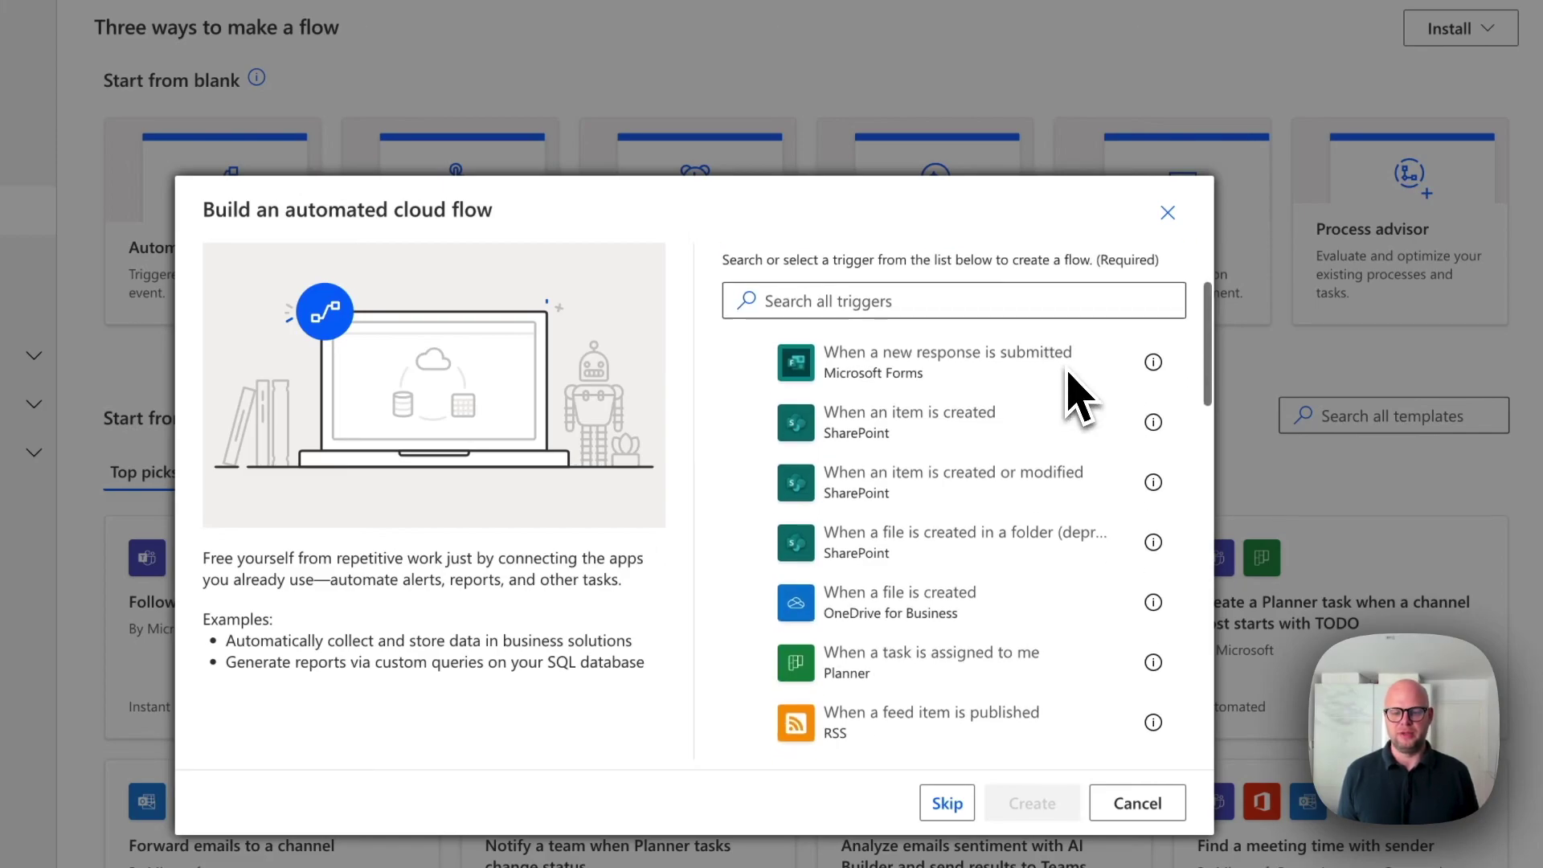
scroll(1045, 361, "up", 2)
left_click(895, 430)
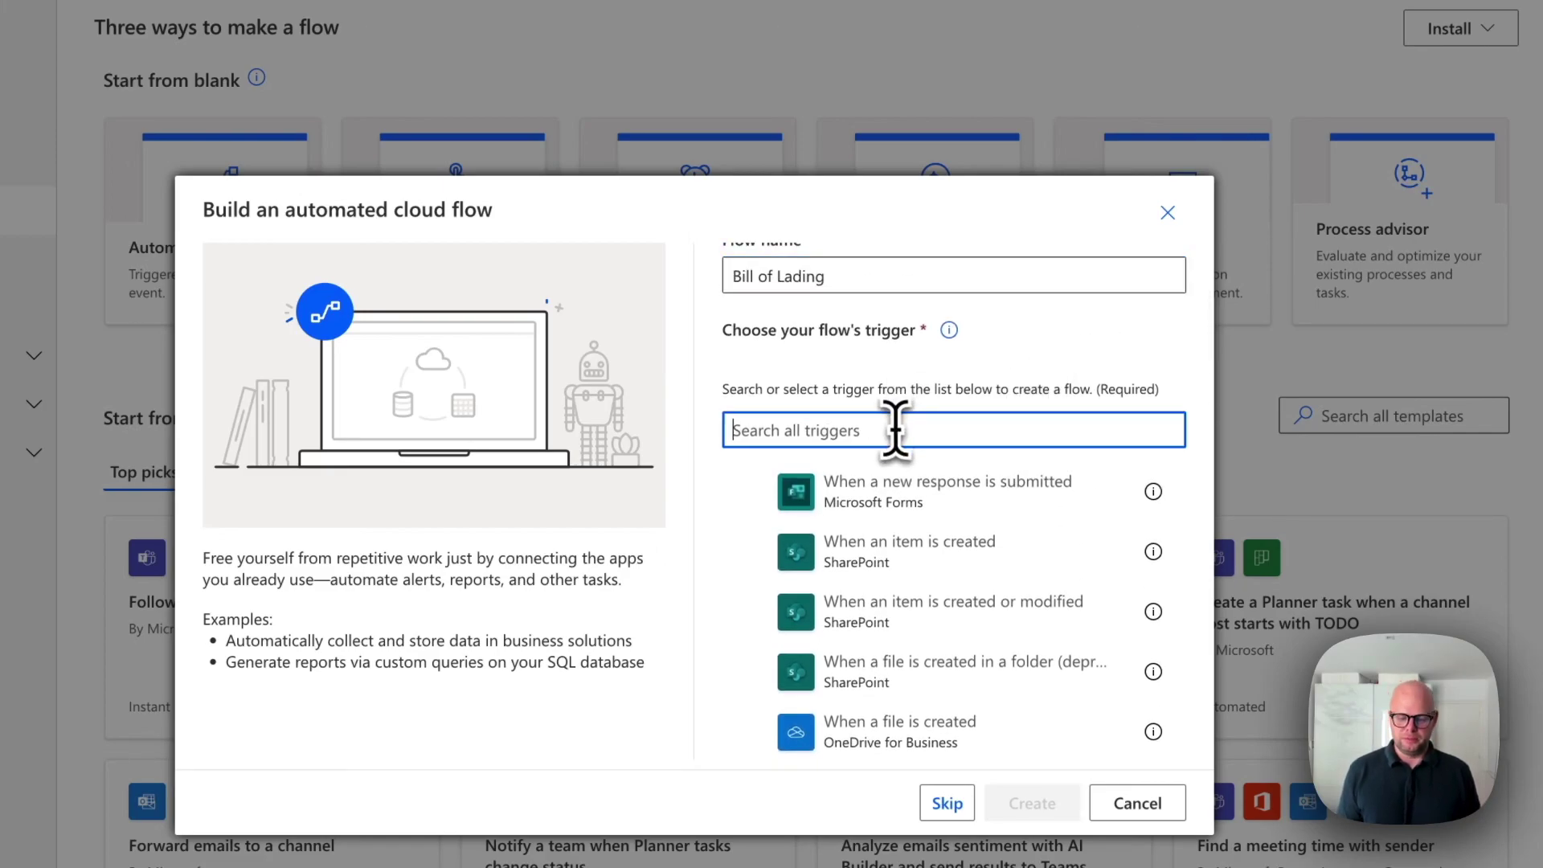
type("Outlook")
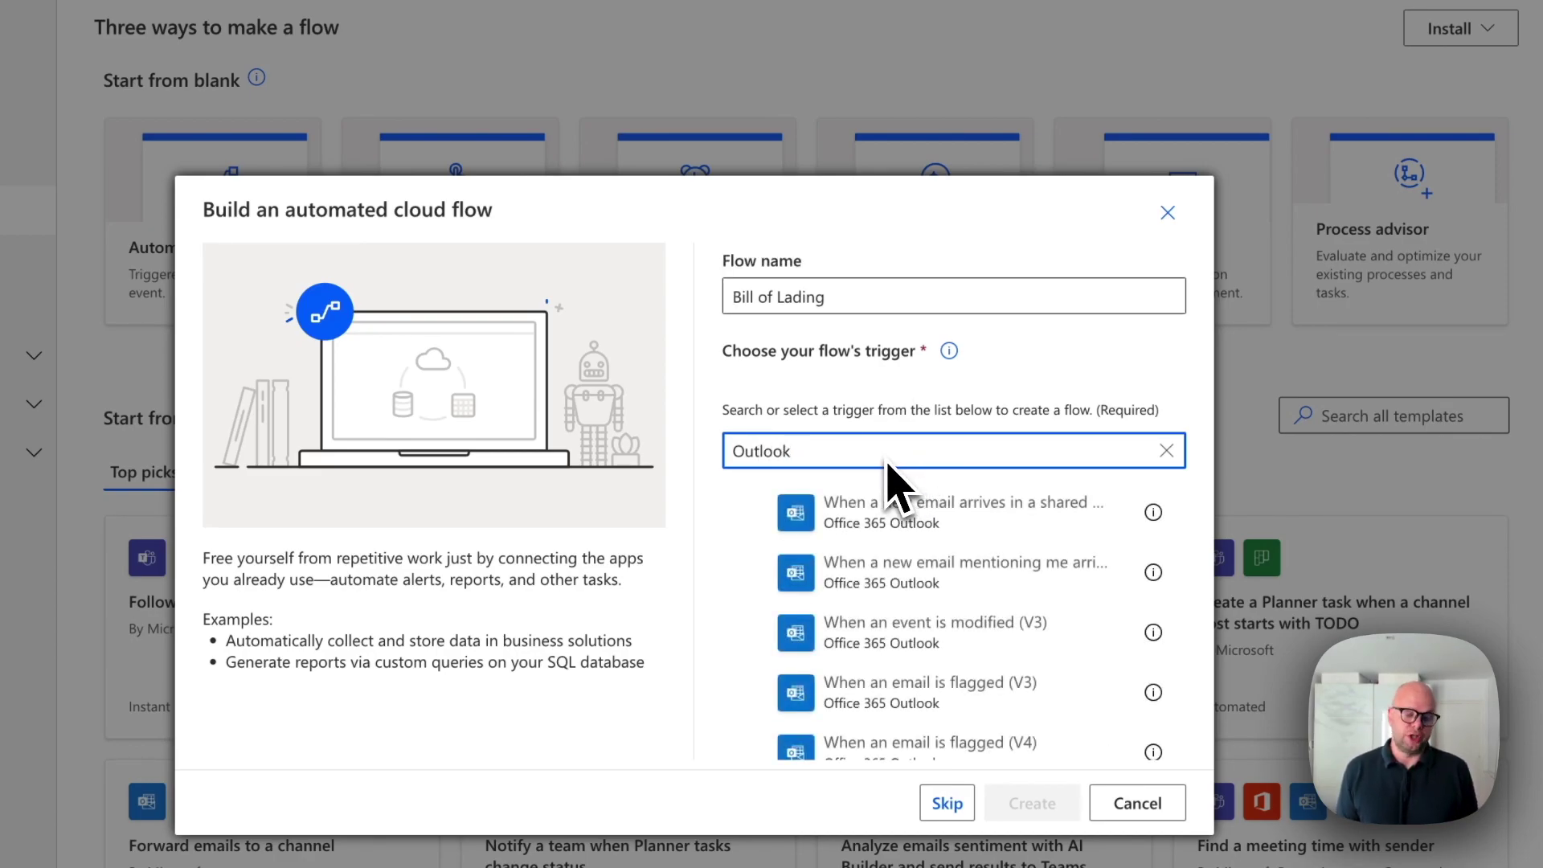
scroll(924, 555, "down", 2)
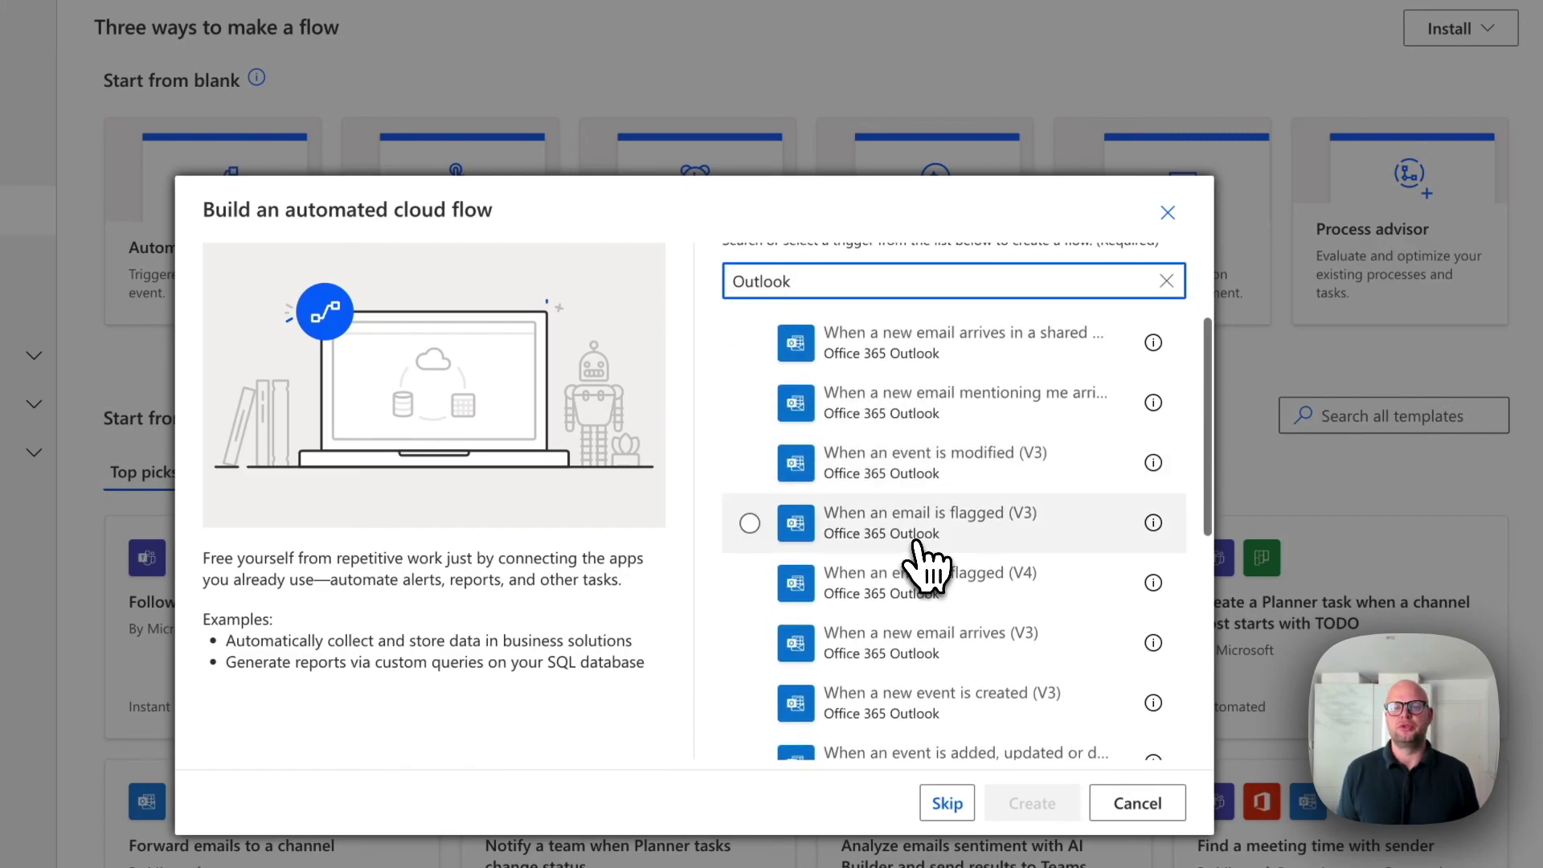
scroll(909, 554, "down", 1)
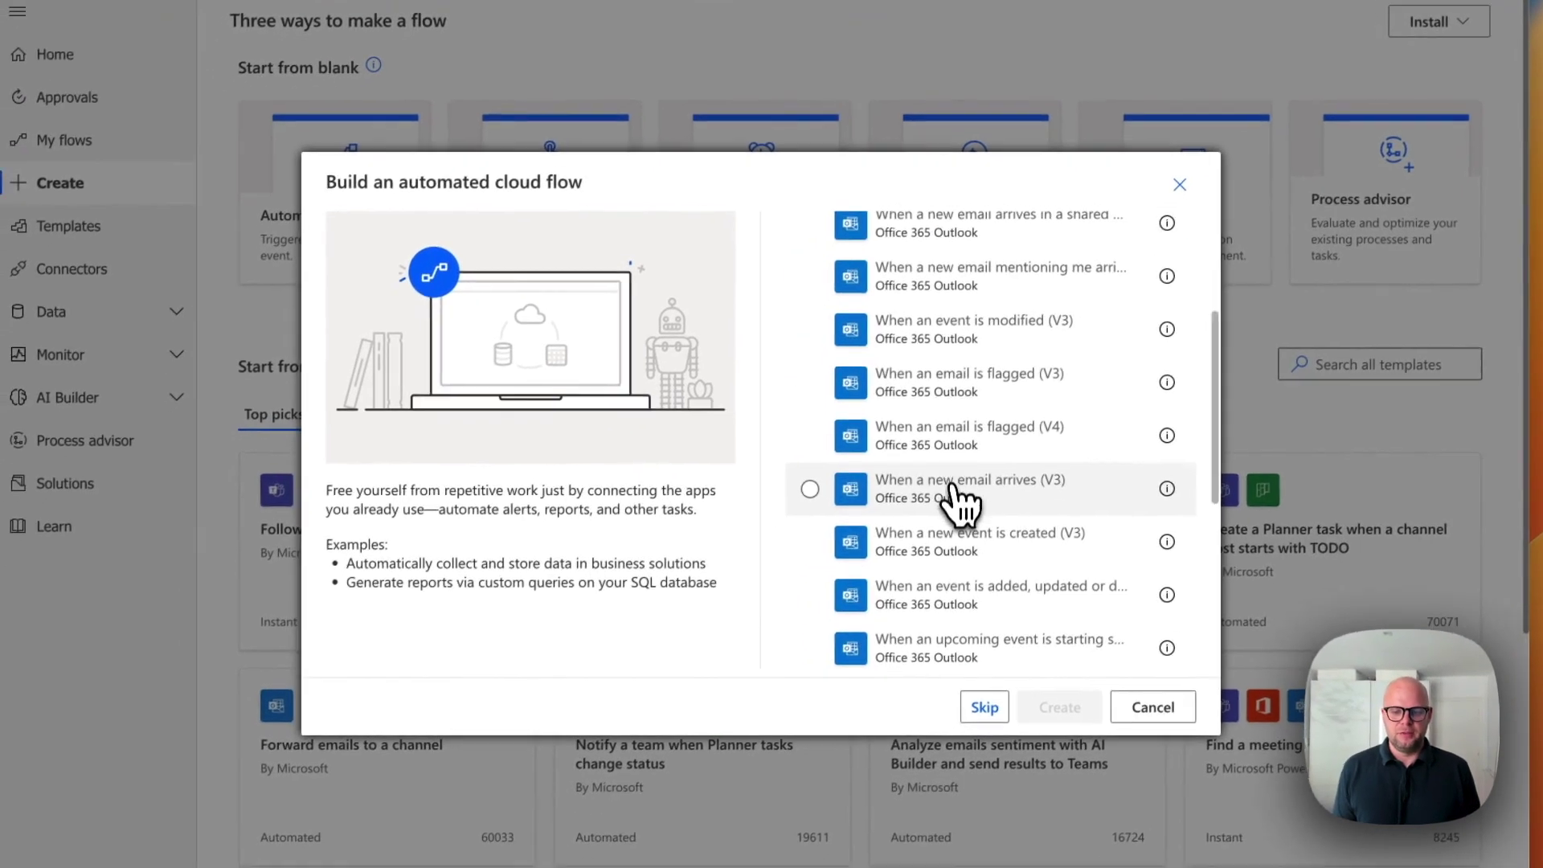
left_click(912, 556)
left_click(1078, 696)
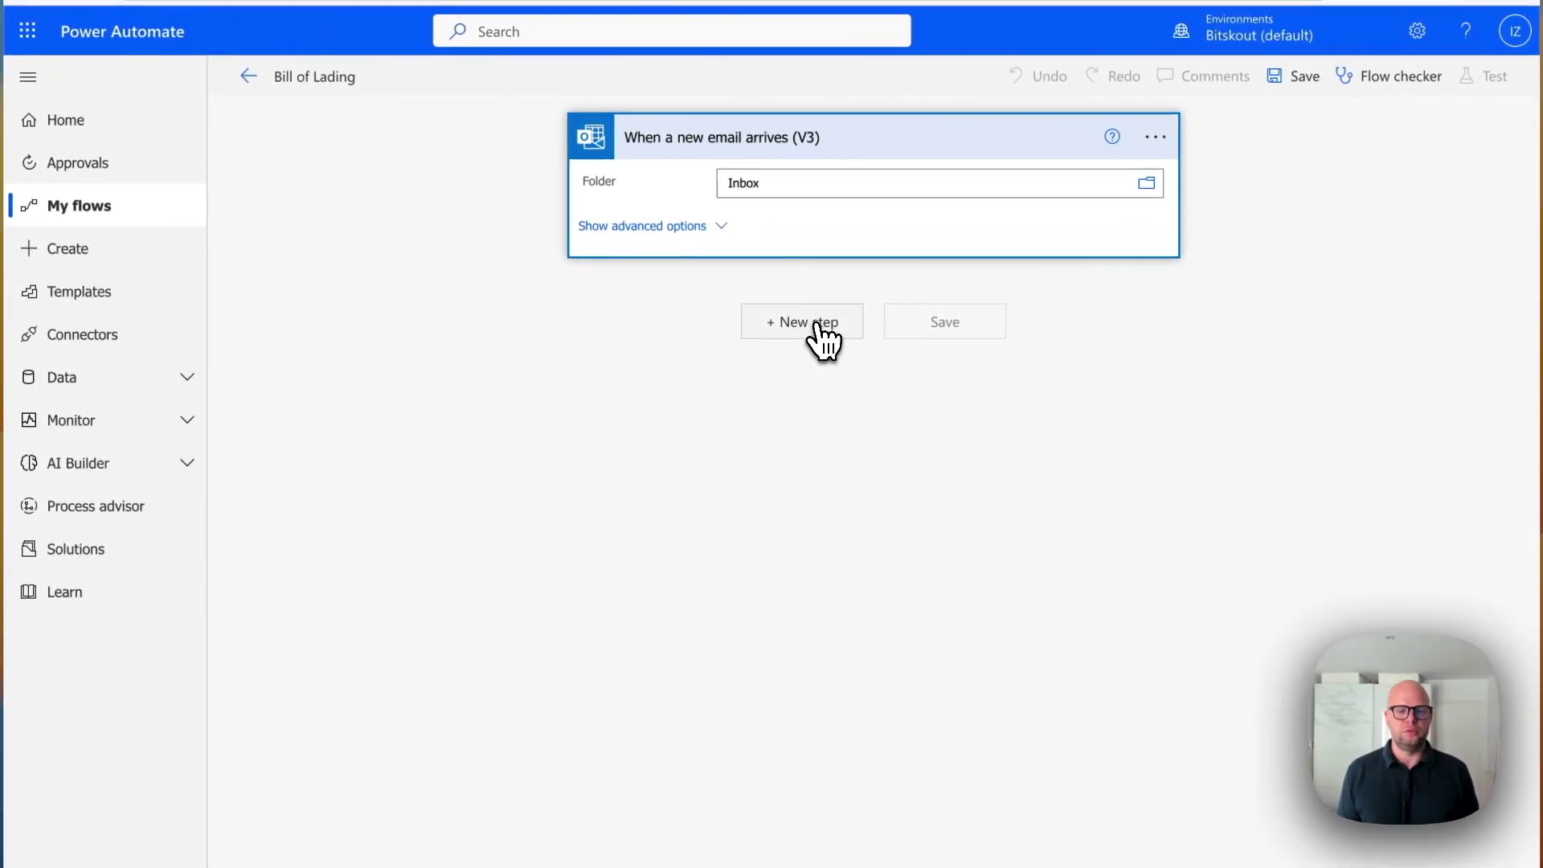
Add a Get Attachment (V2) action using the email's Message Id and Attachments Attachment Id.
left_click(819, 326)
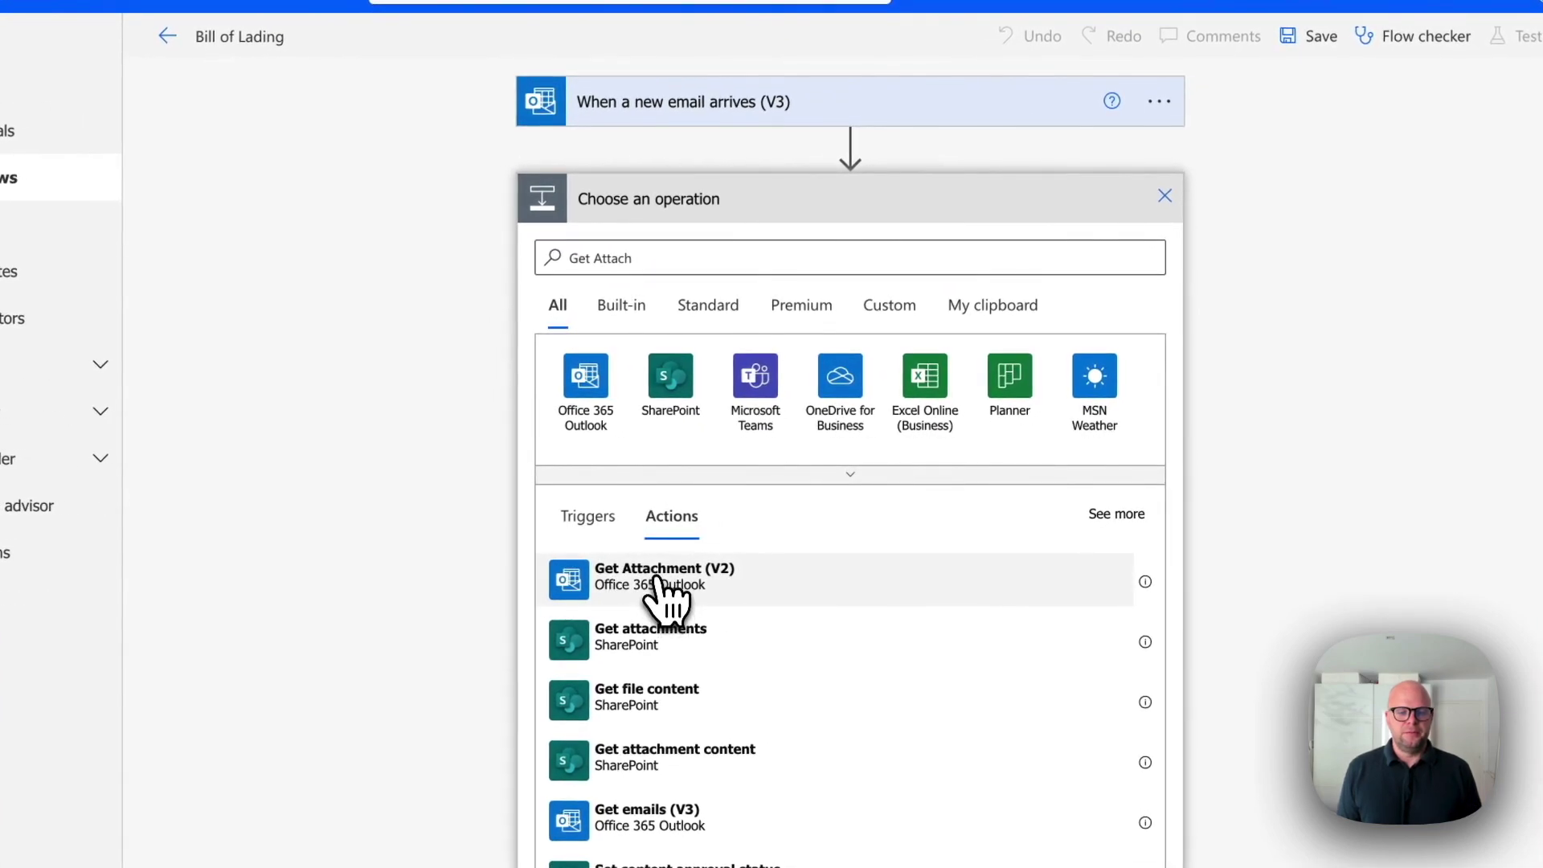
left_click(662, 594)
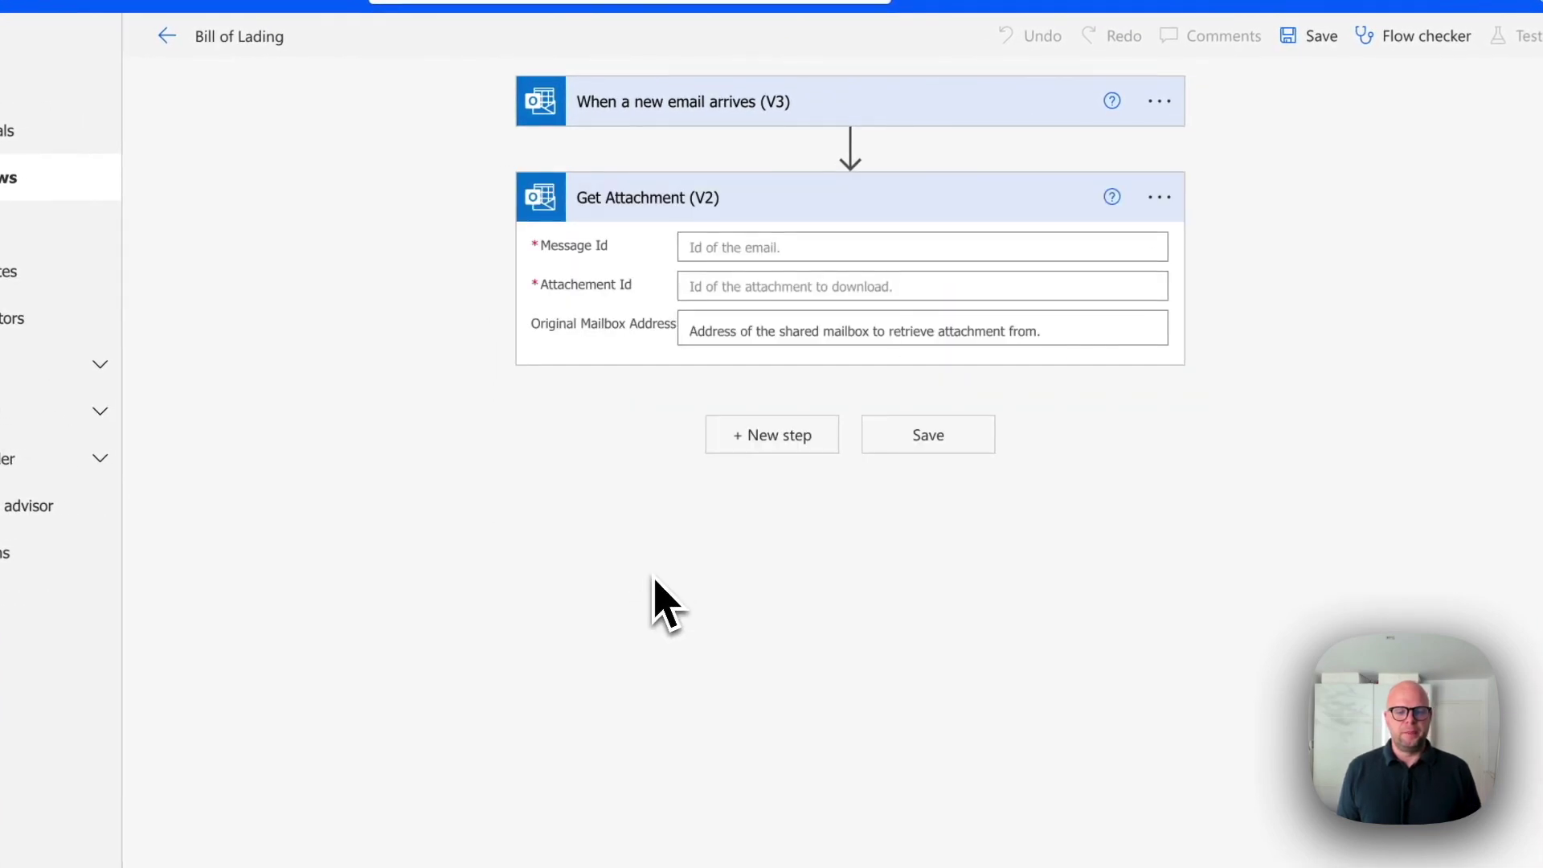
left_click(886, 247)
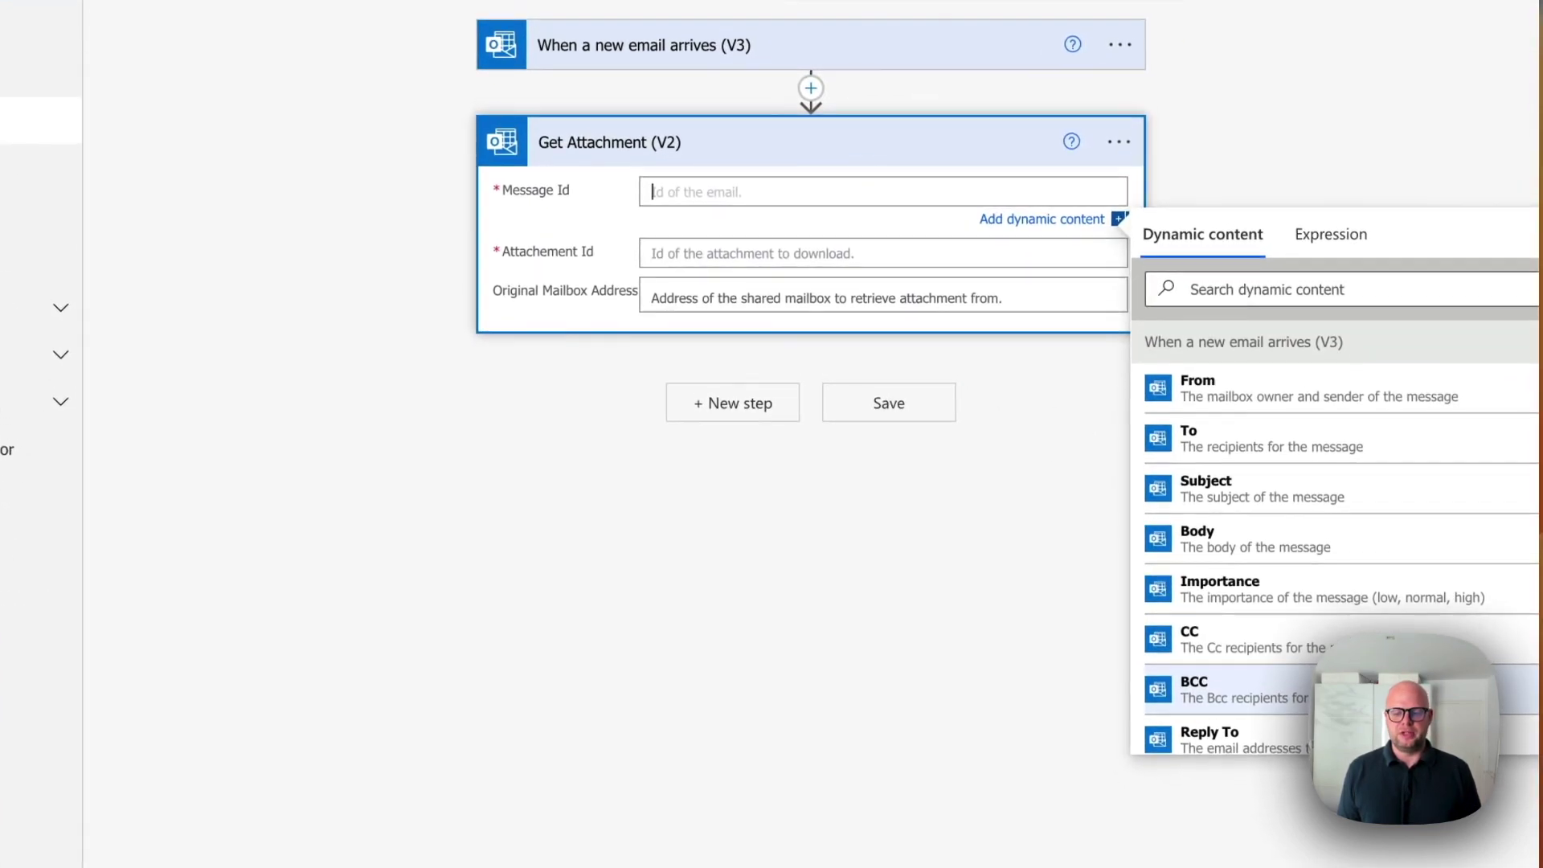
scroll(1315, 563, "down", 1)
left_click(1316, 603)
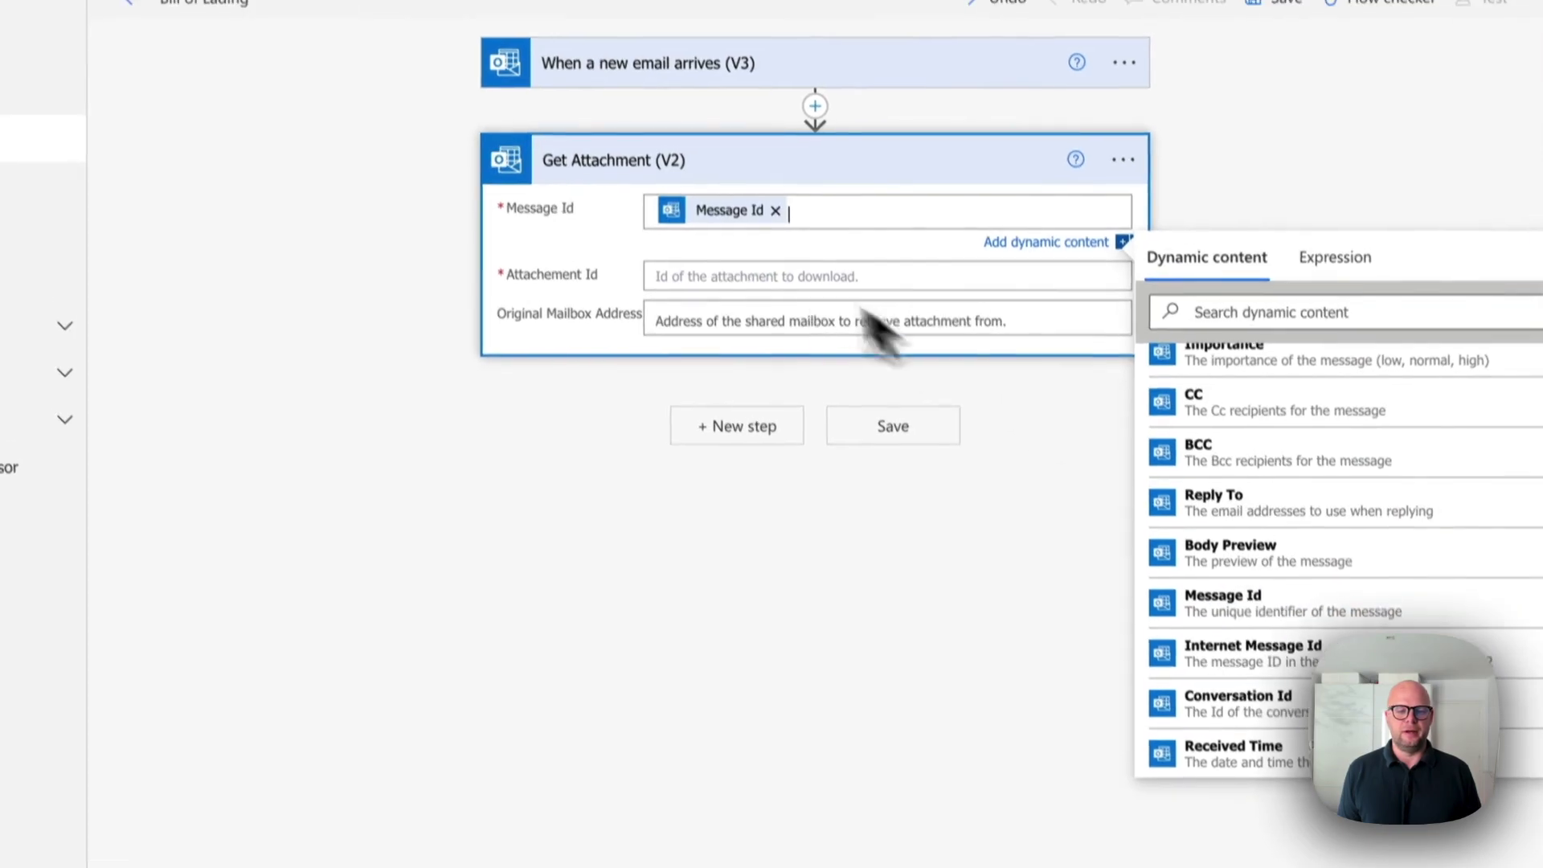
left_click(733, 253)
scroll(1299, 575, "down", 6)
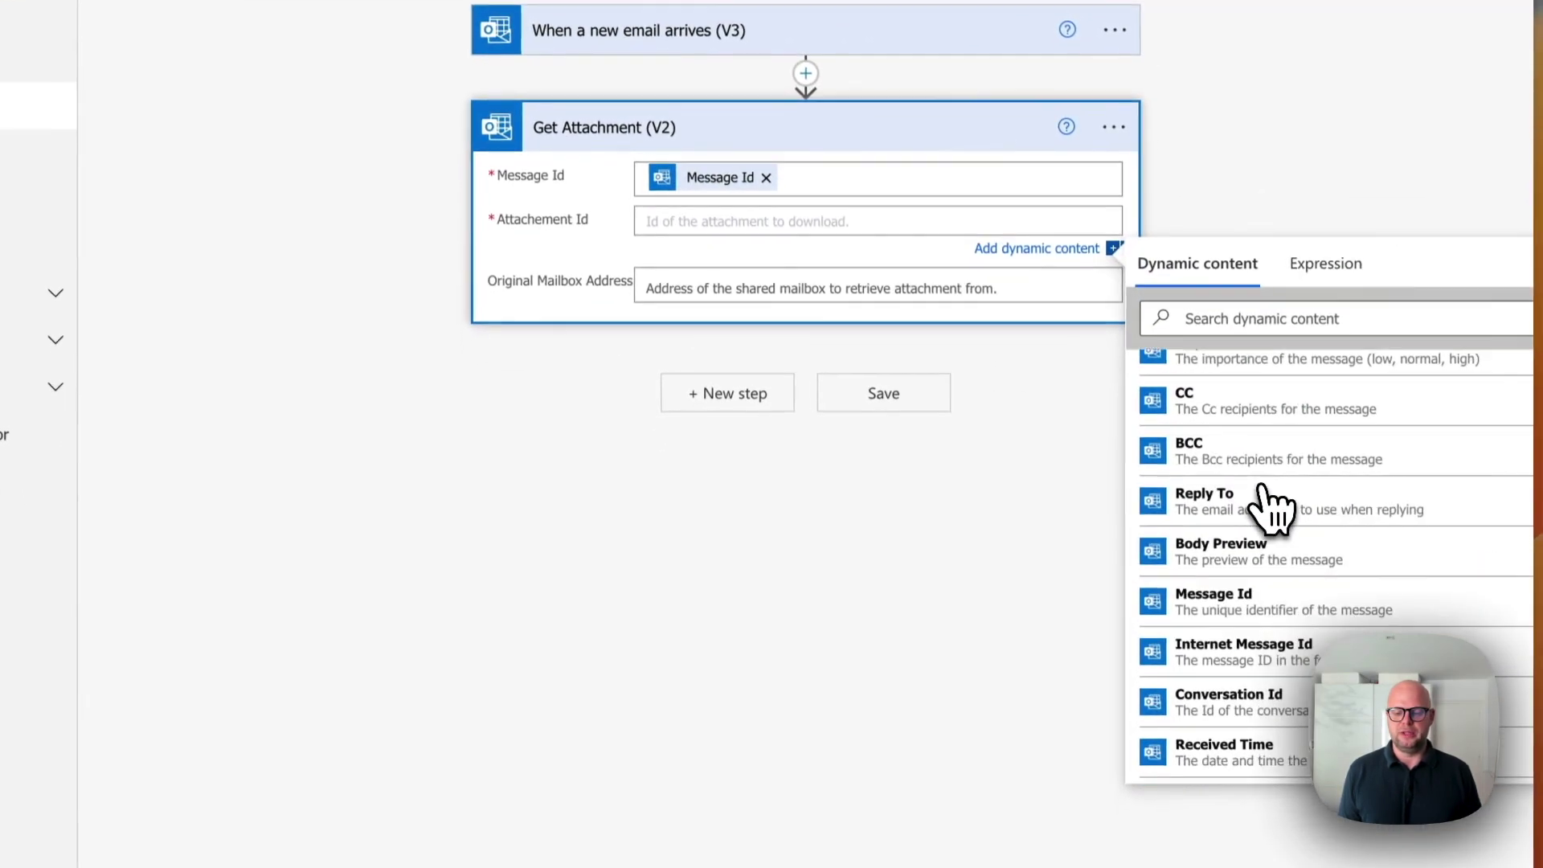
left_click(1334, 635)
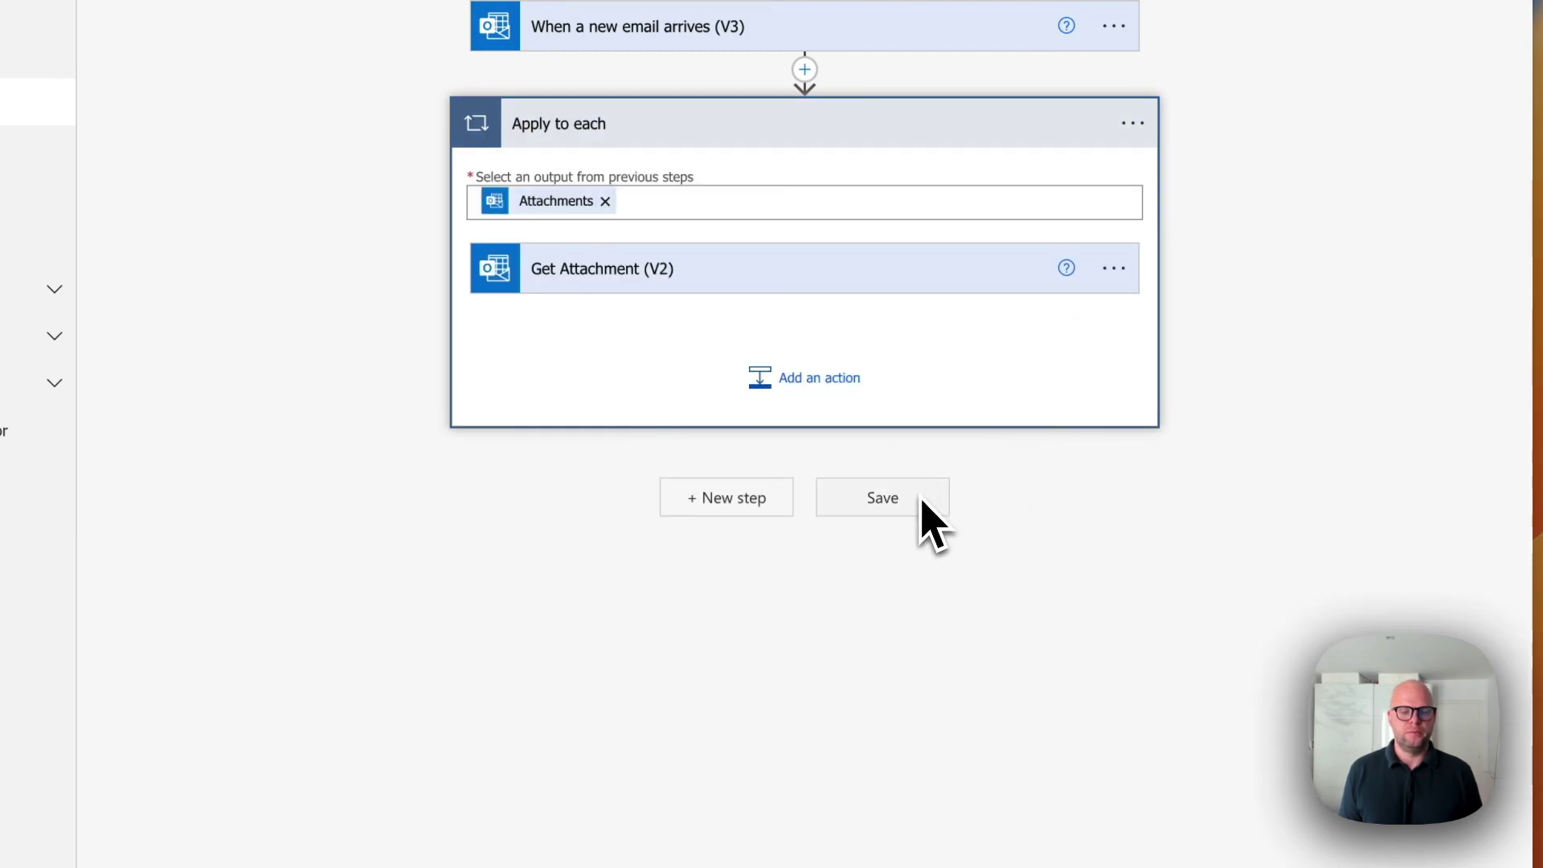
Add Bitskout's Extract data from Bill of Lading (preview) action inside the Apply to each loop.
left_click(815, 386)
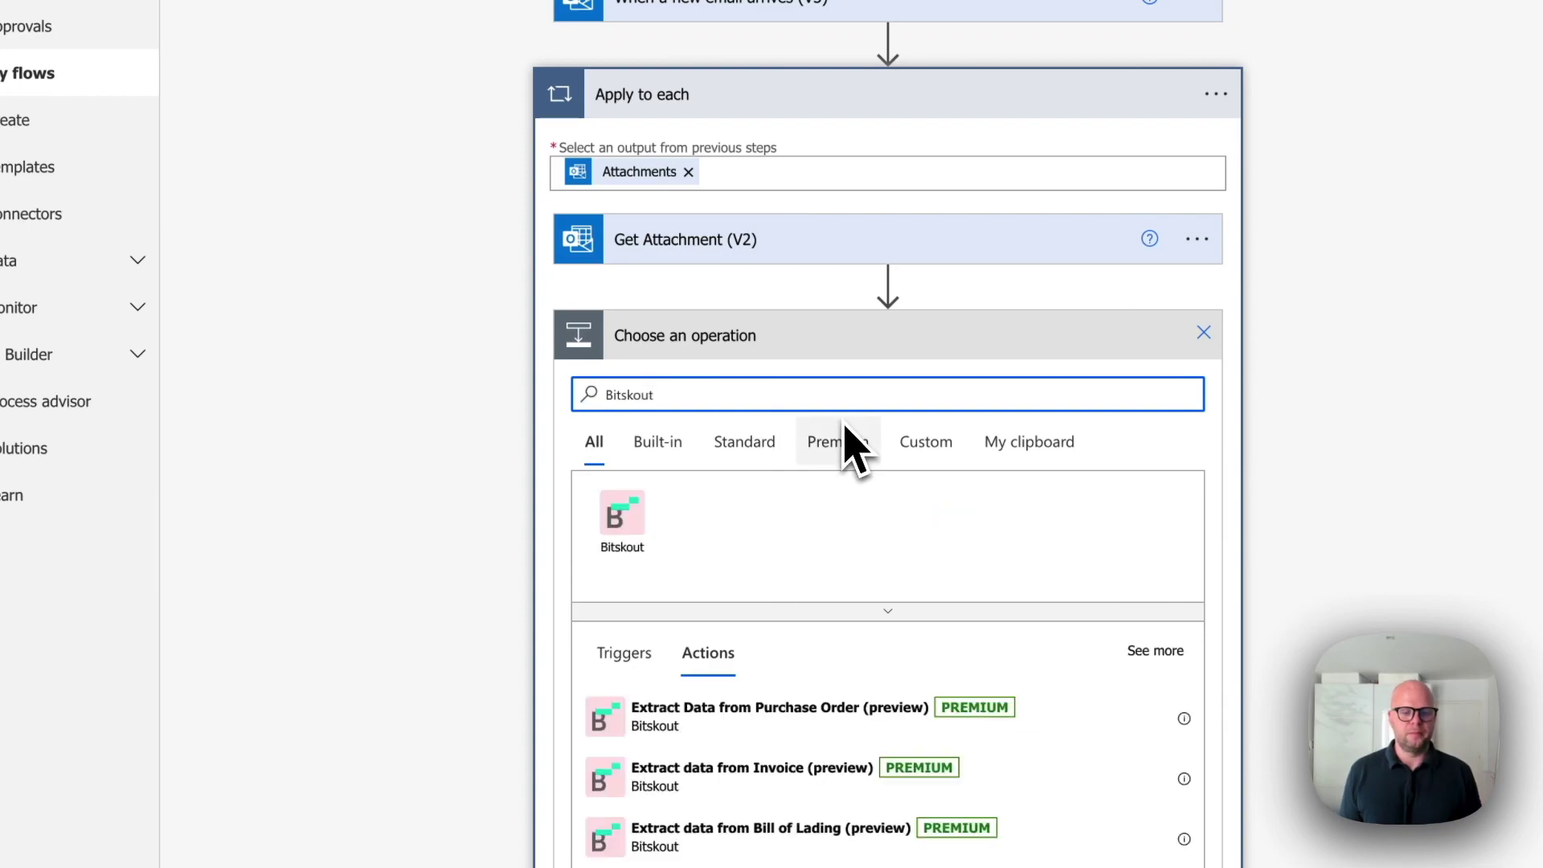
left_click(623, 518)
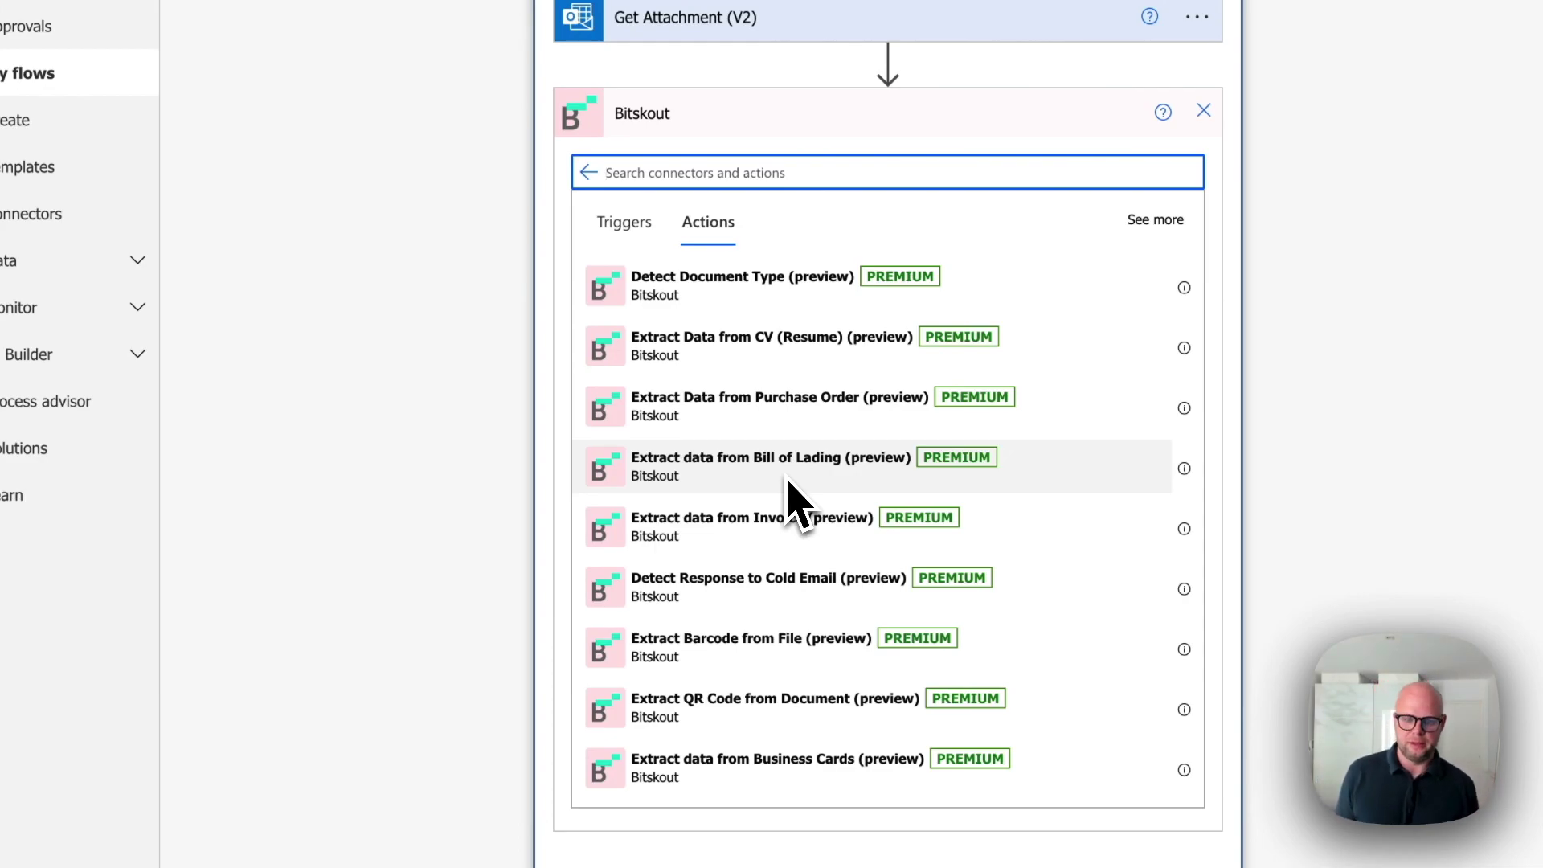
scroll(792, 515, "down", 4)
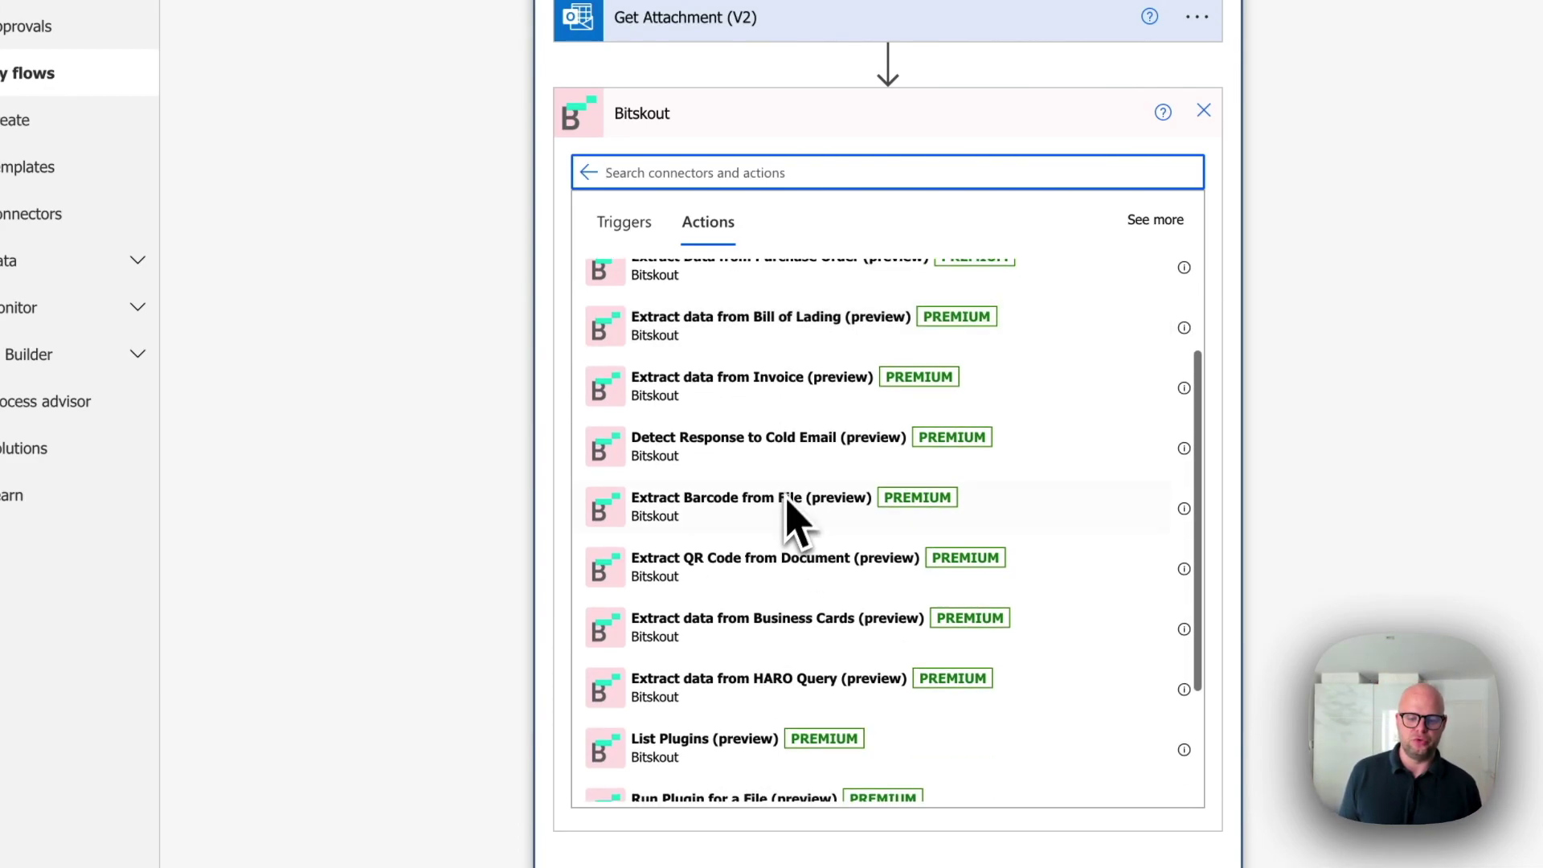
scroll(747, 365, "up", 4)
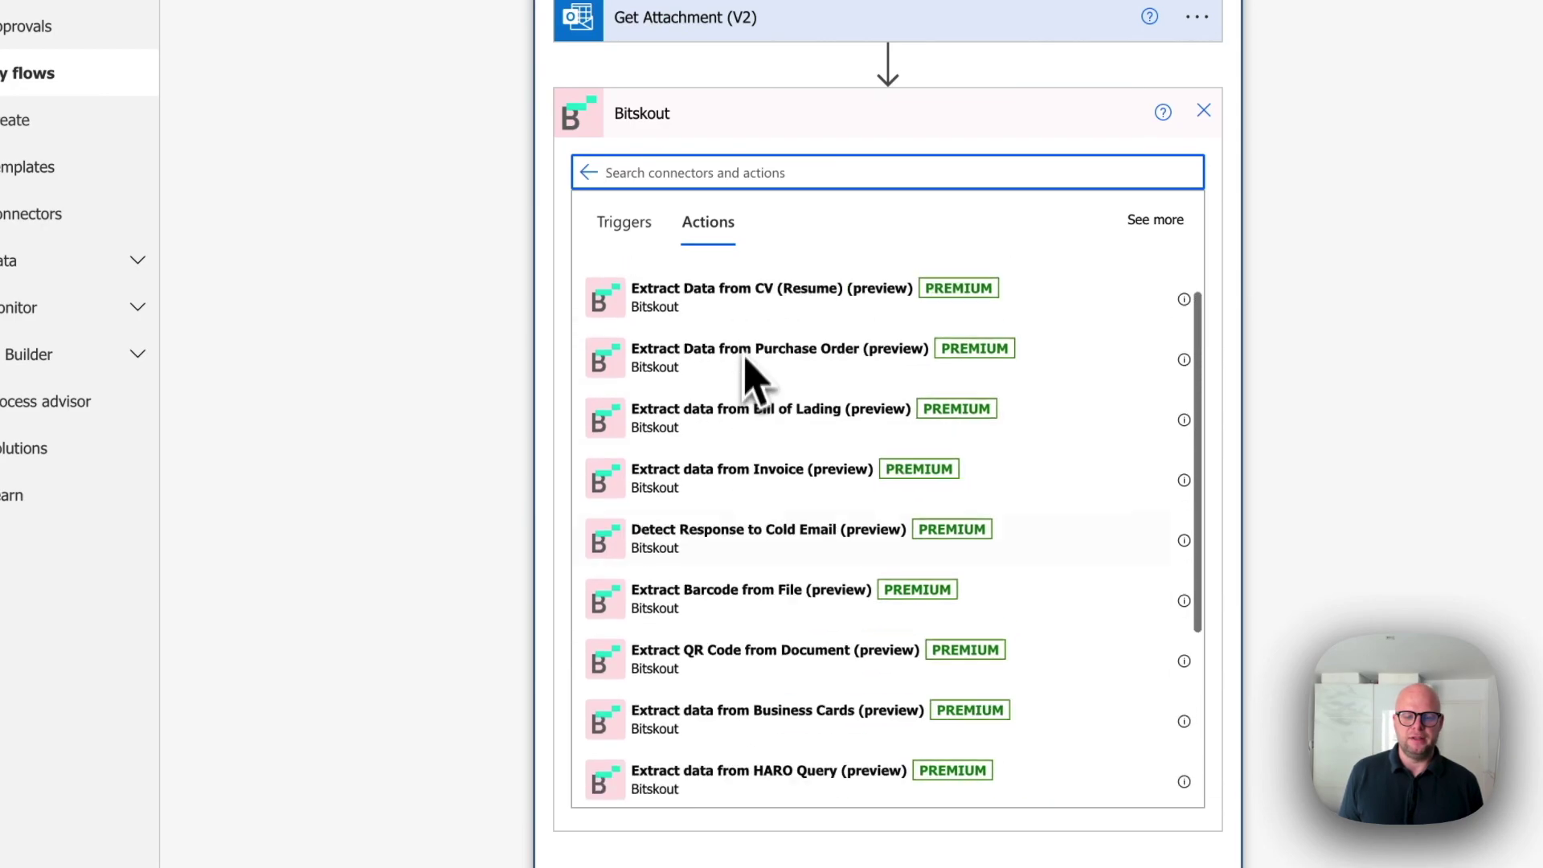
scroll(762, 486, "up", 1)
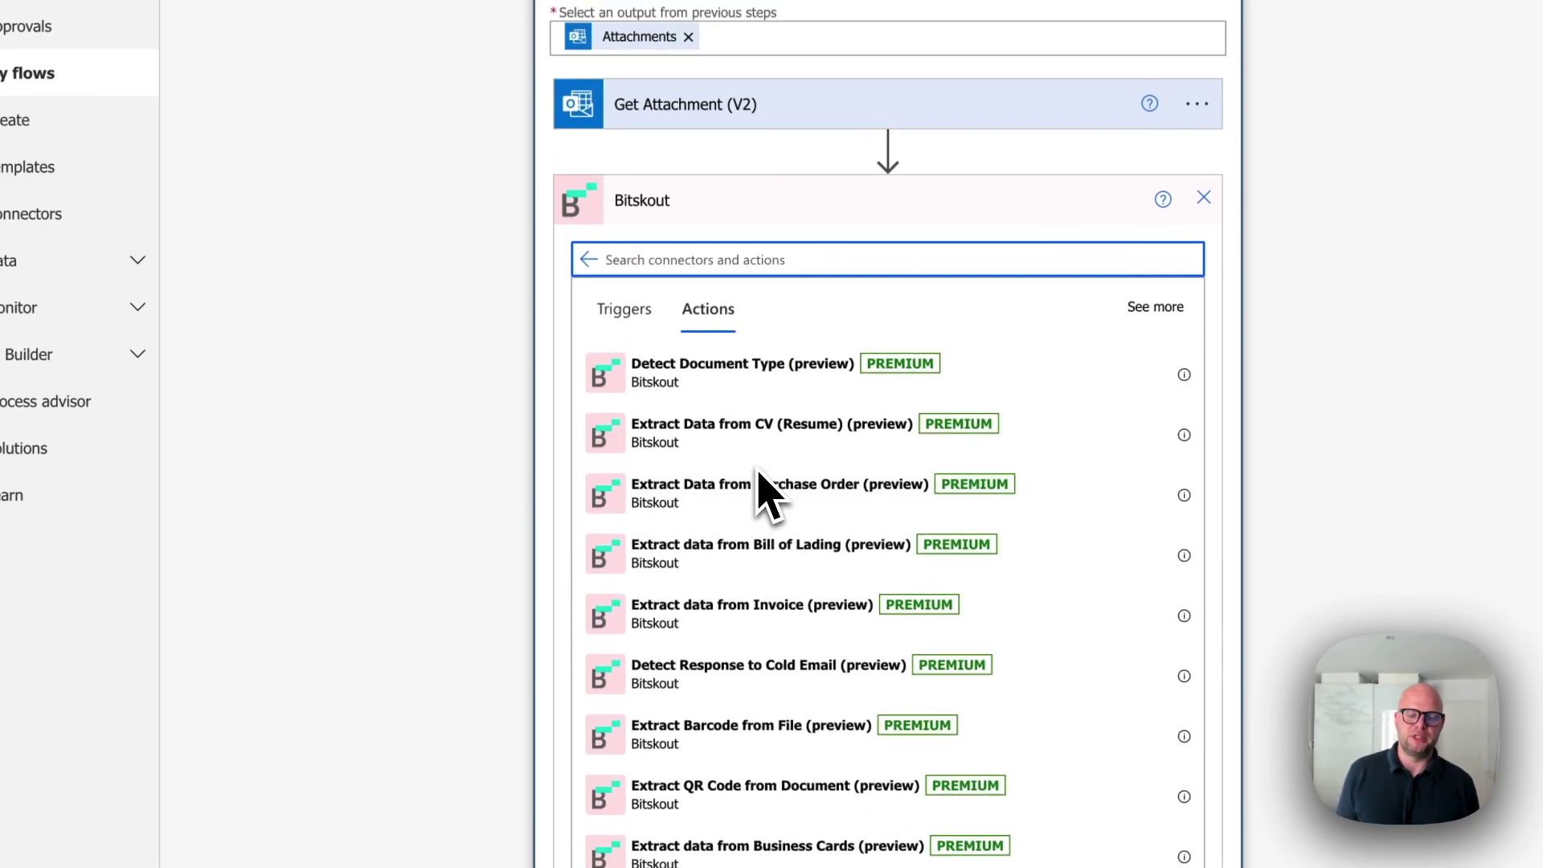
left_click(752, 553)
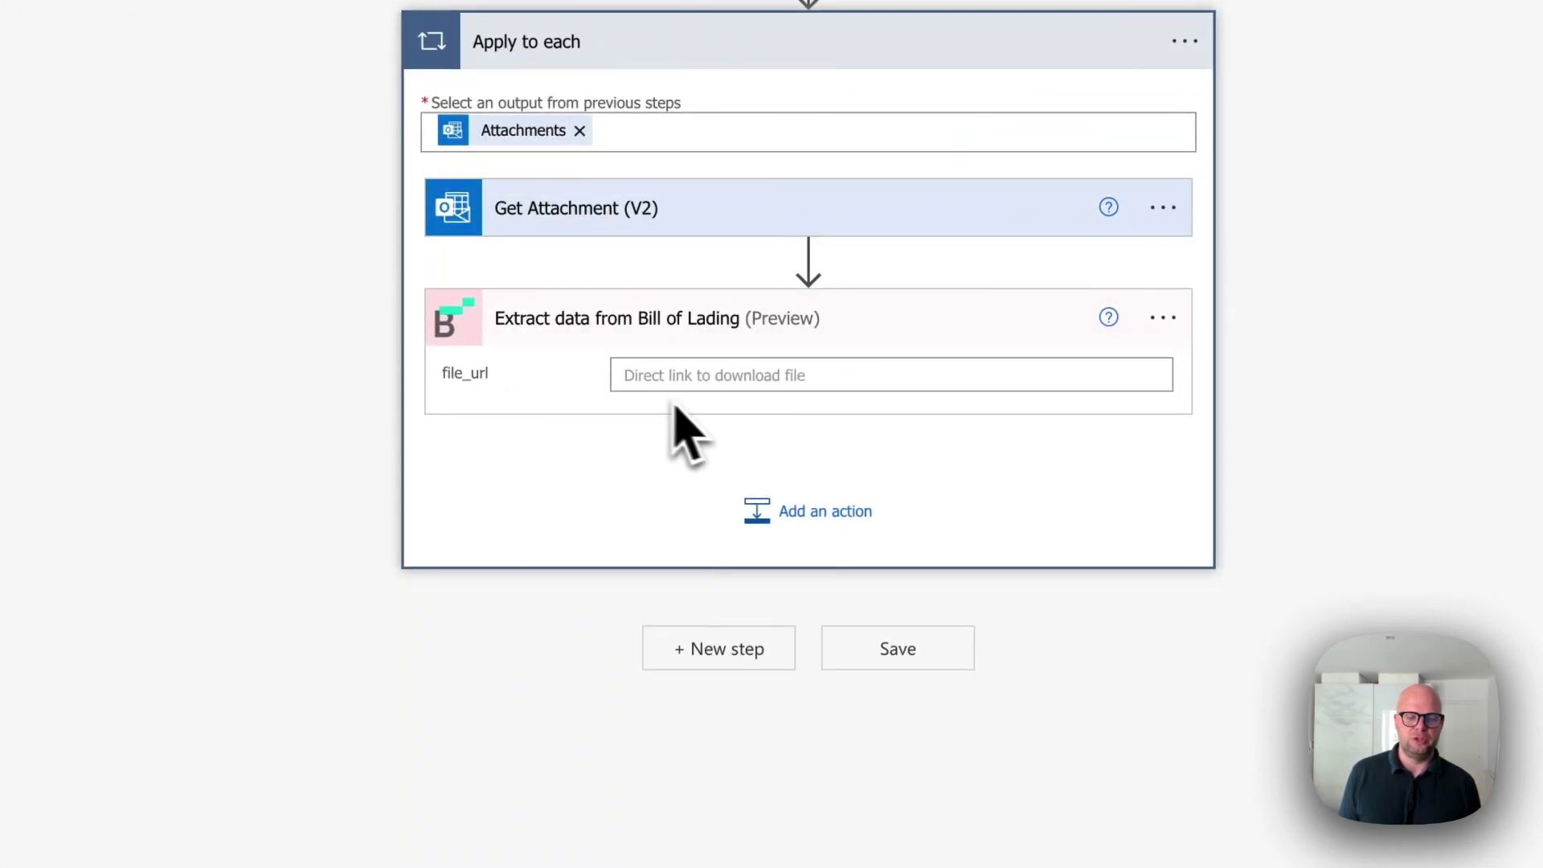
Set file_url to the expression string() of Get Attachment's Content Bytes.
left_click(700, 376)
left_click(1383, 422)
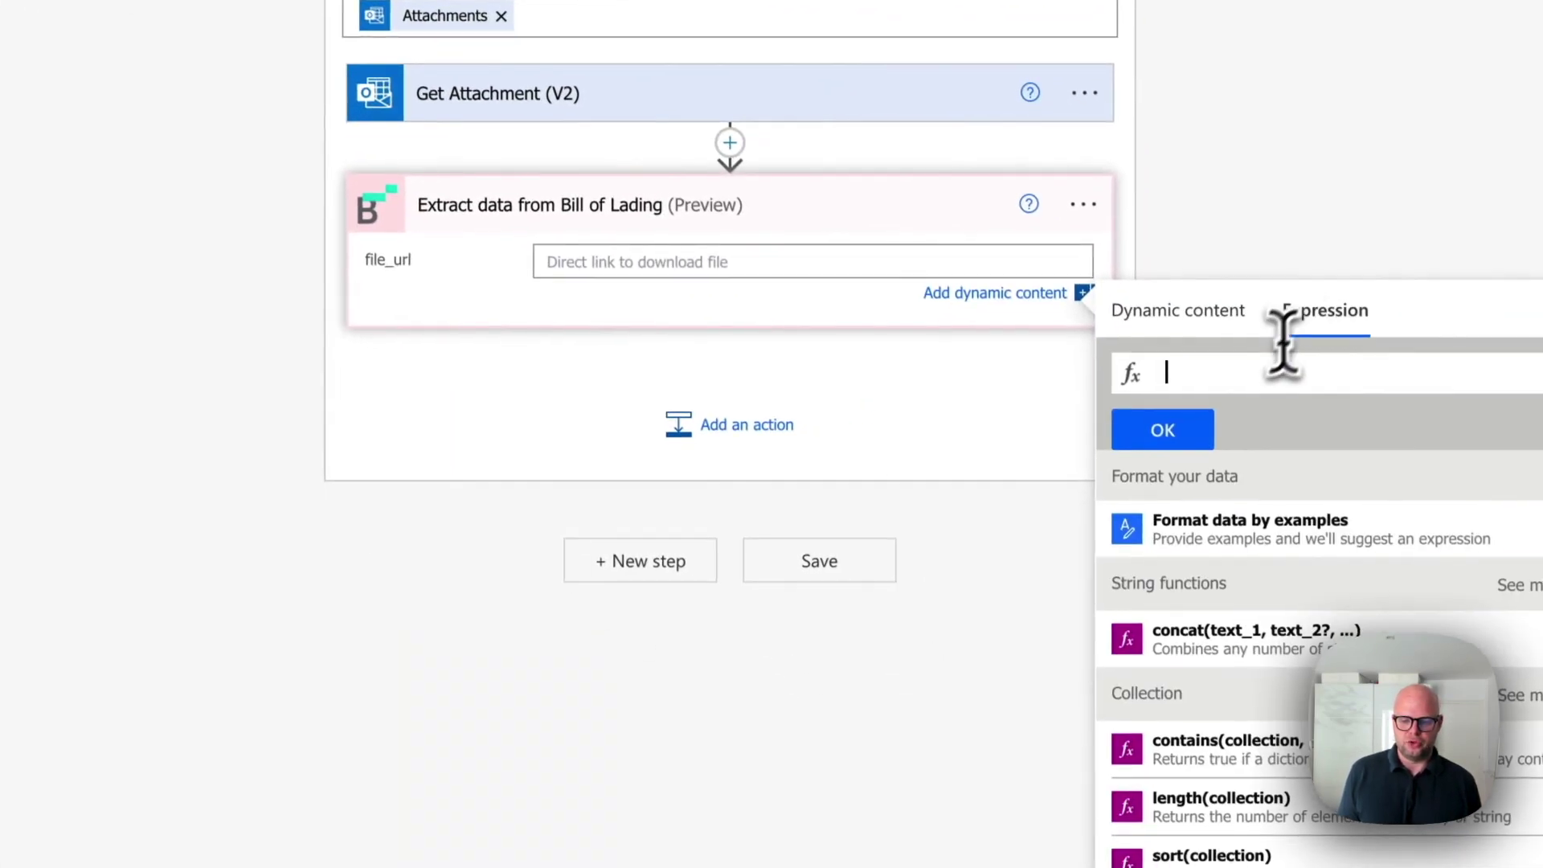
type("string(")
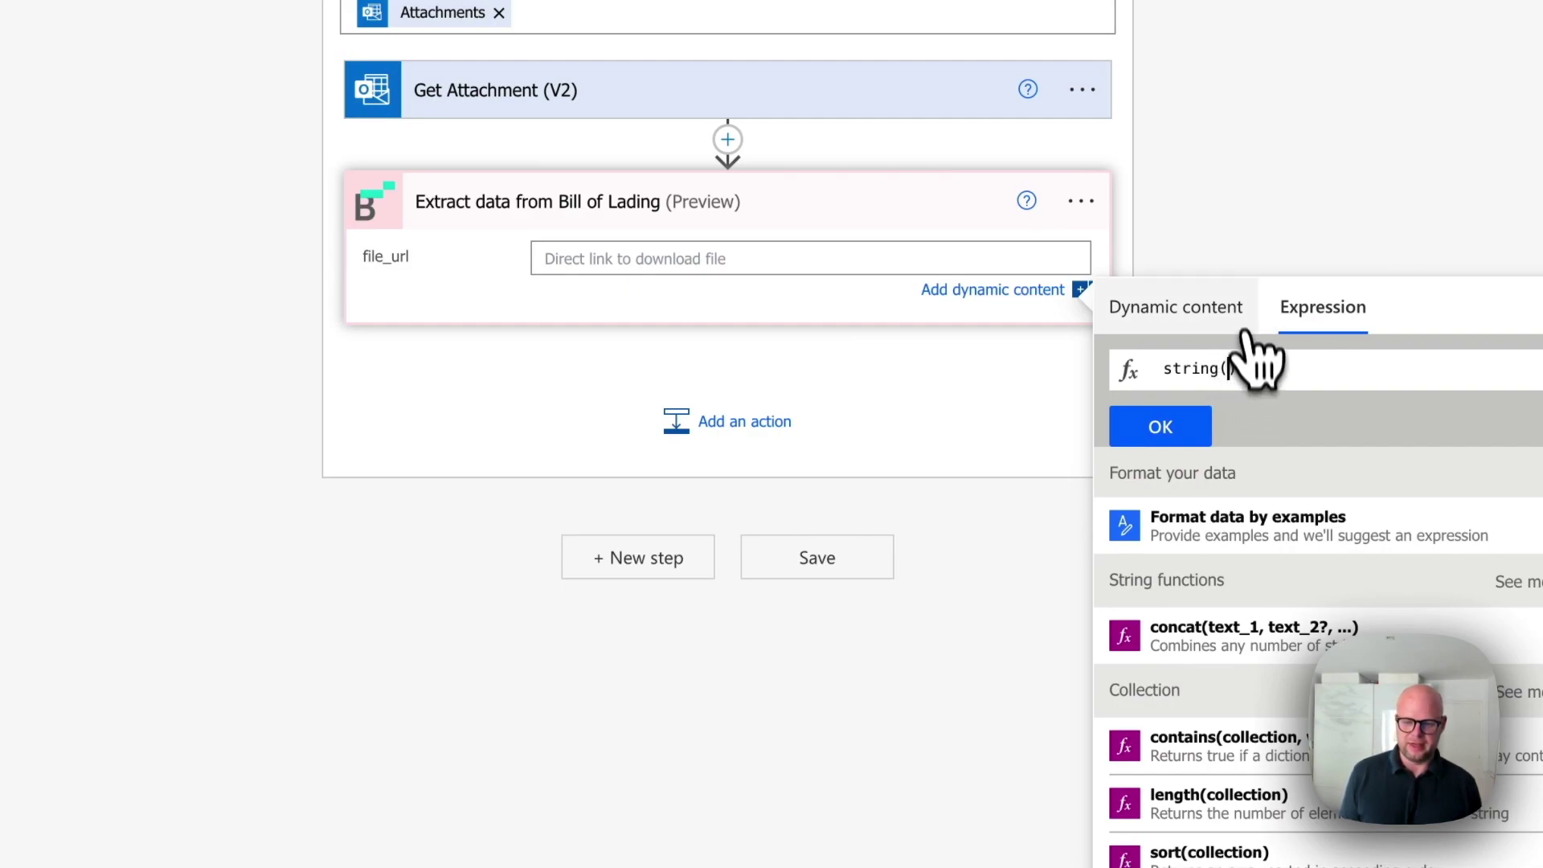
left_click(1214, 313)
left_click(1296, 696)
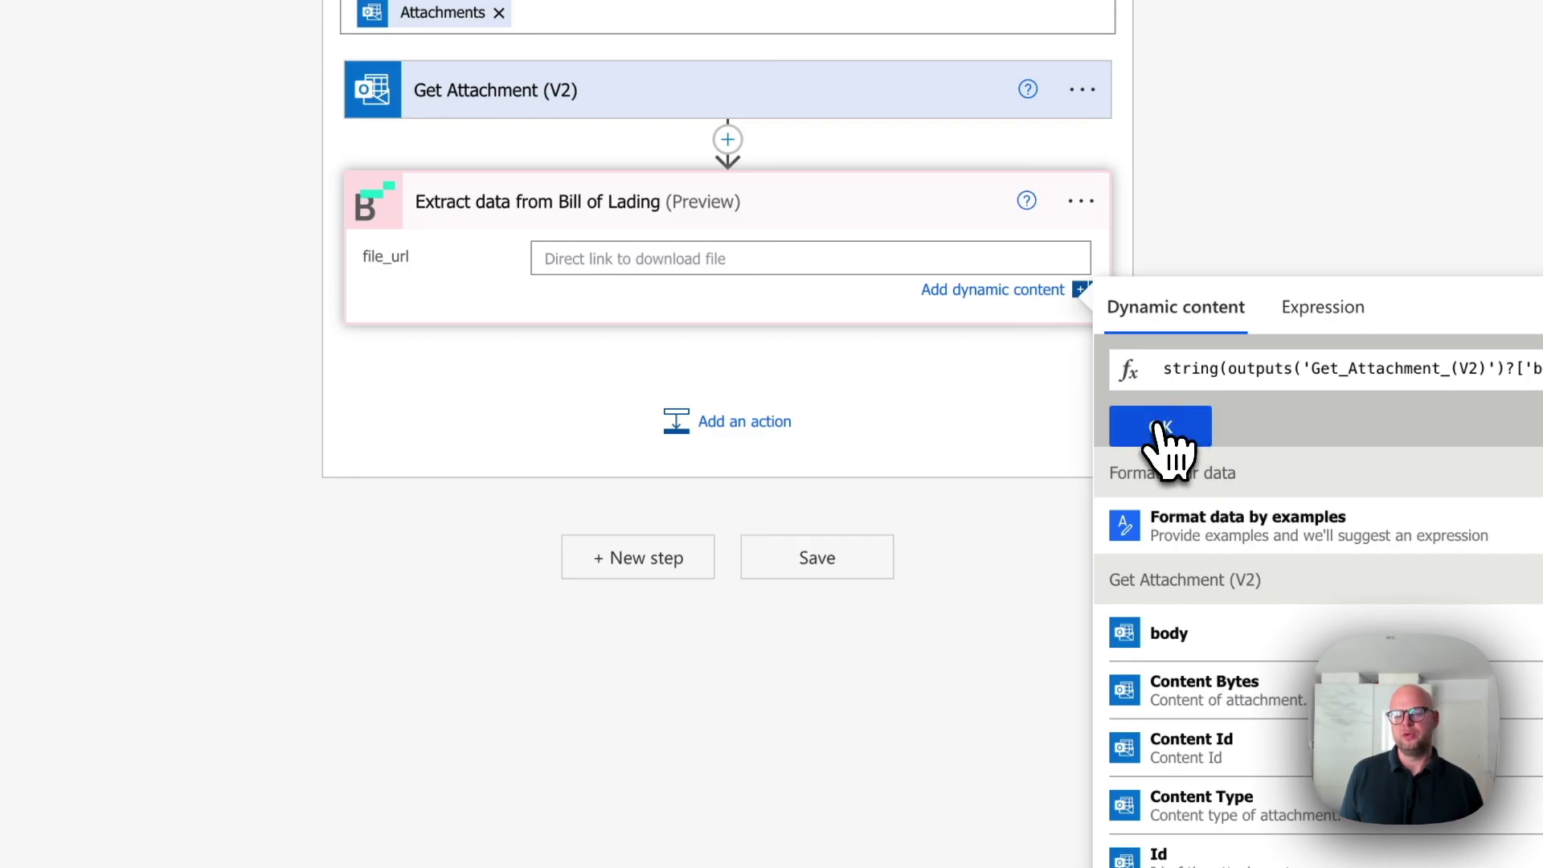
left_click(1160, 426)
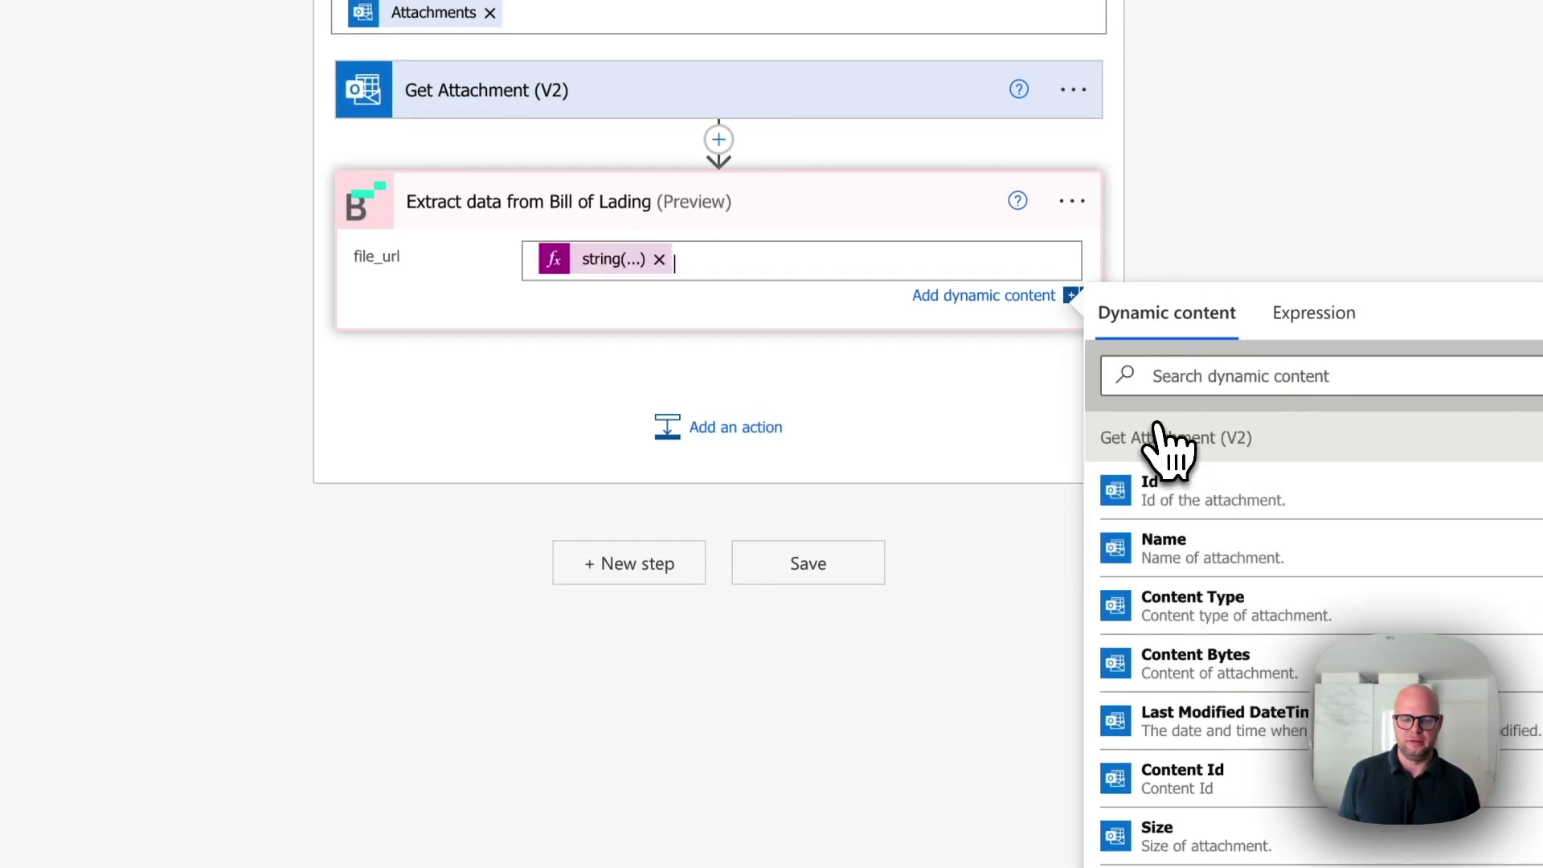
left_click(887, 404)
Add an Excel Online (Business) 'Add a row into a table' action after the extraction step.
left_click(734, 402)
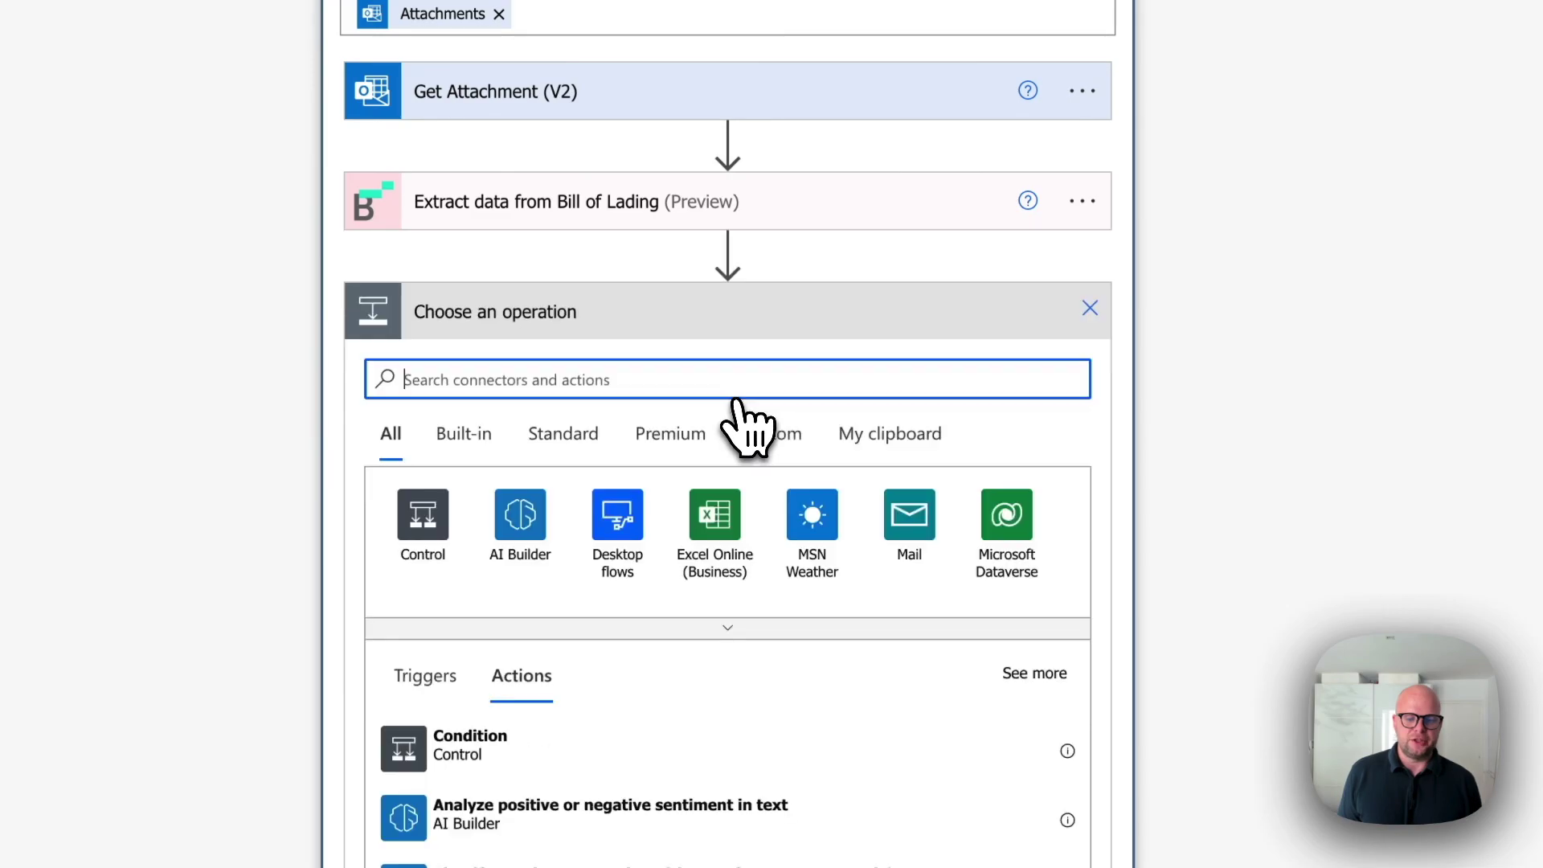
left_click(741, 515)
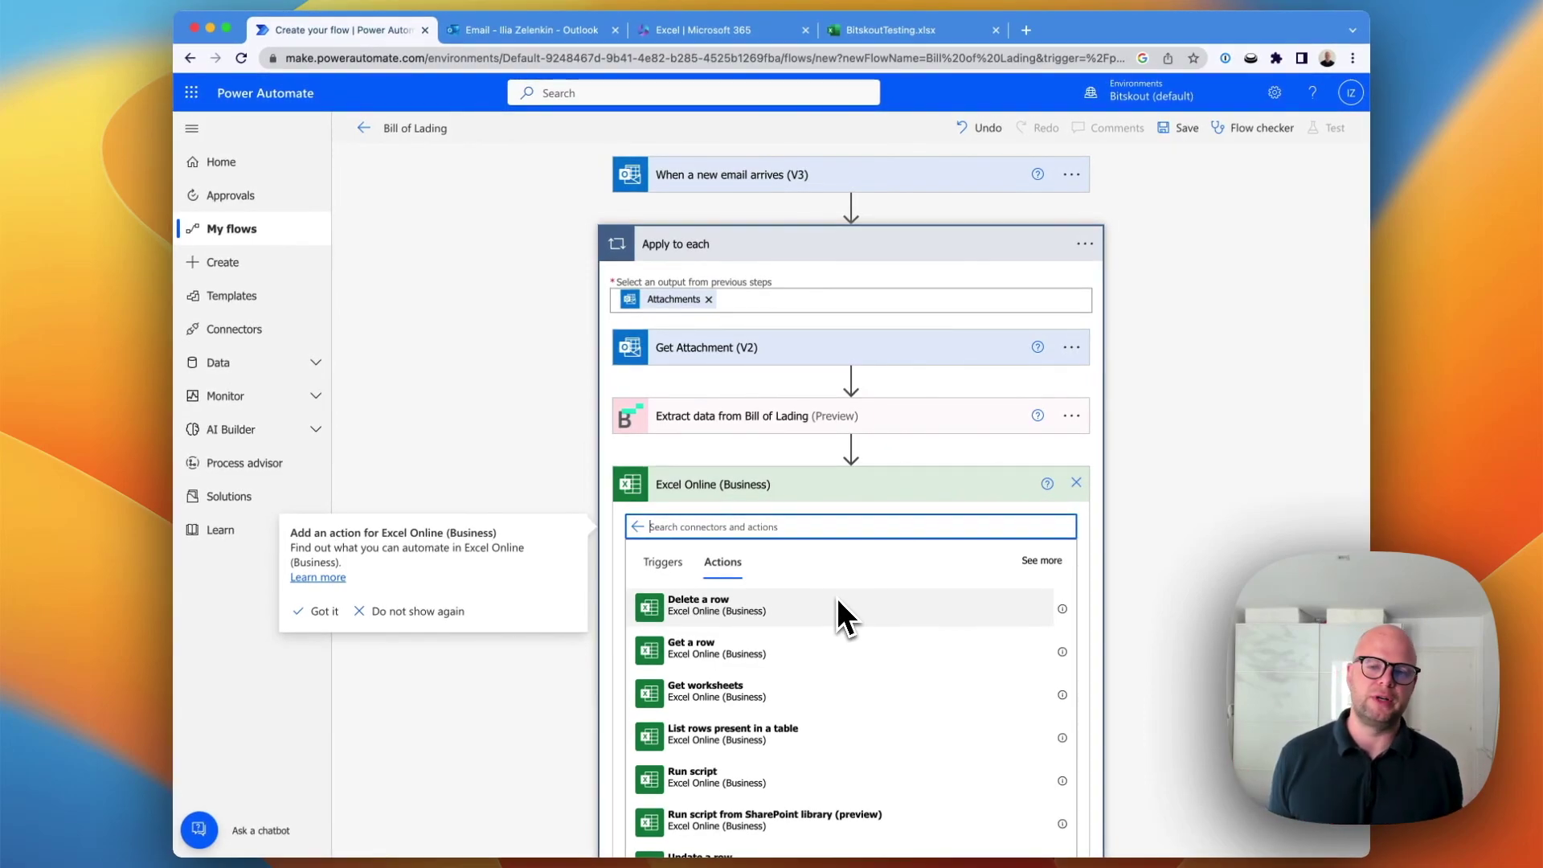
scroll(812, 533, "down", 1)
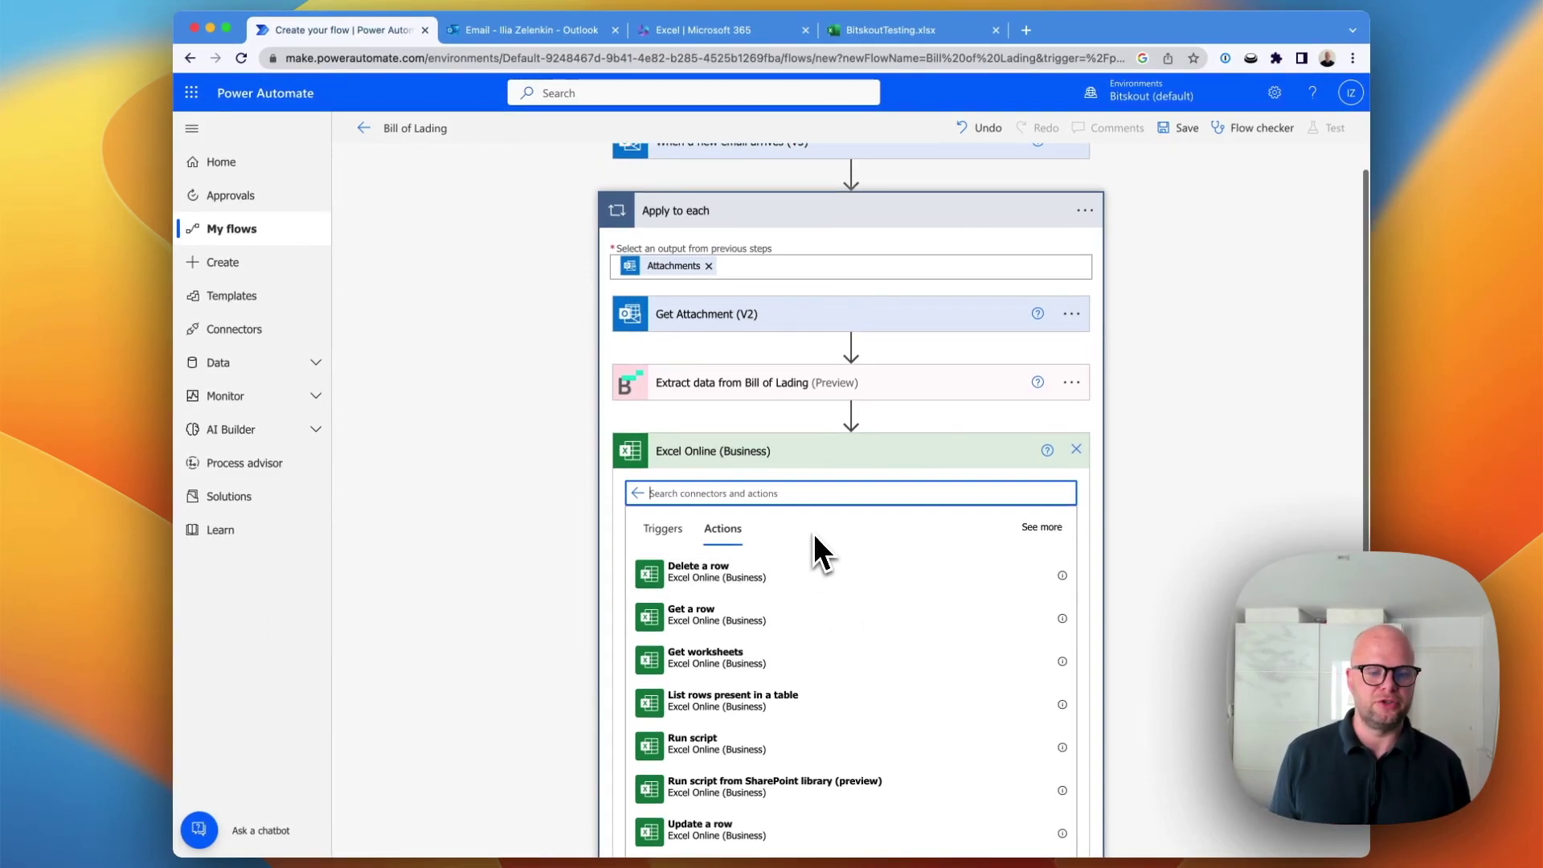
scroll(813, 532, "down", 4)
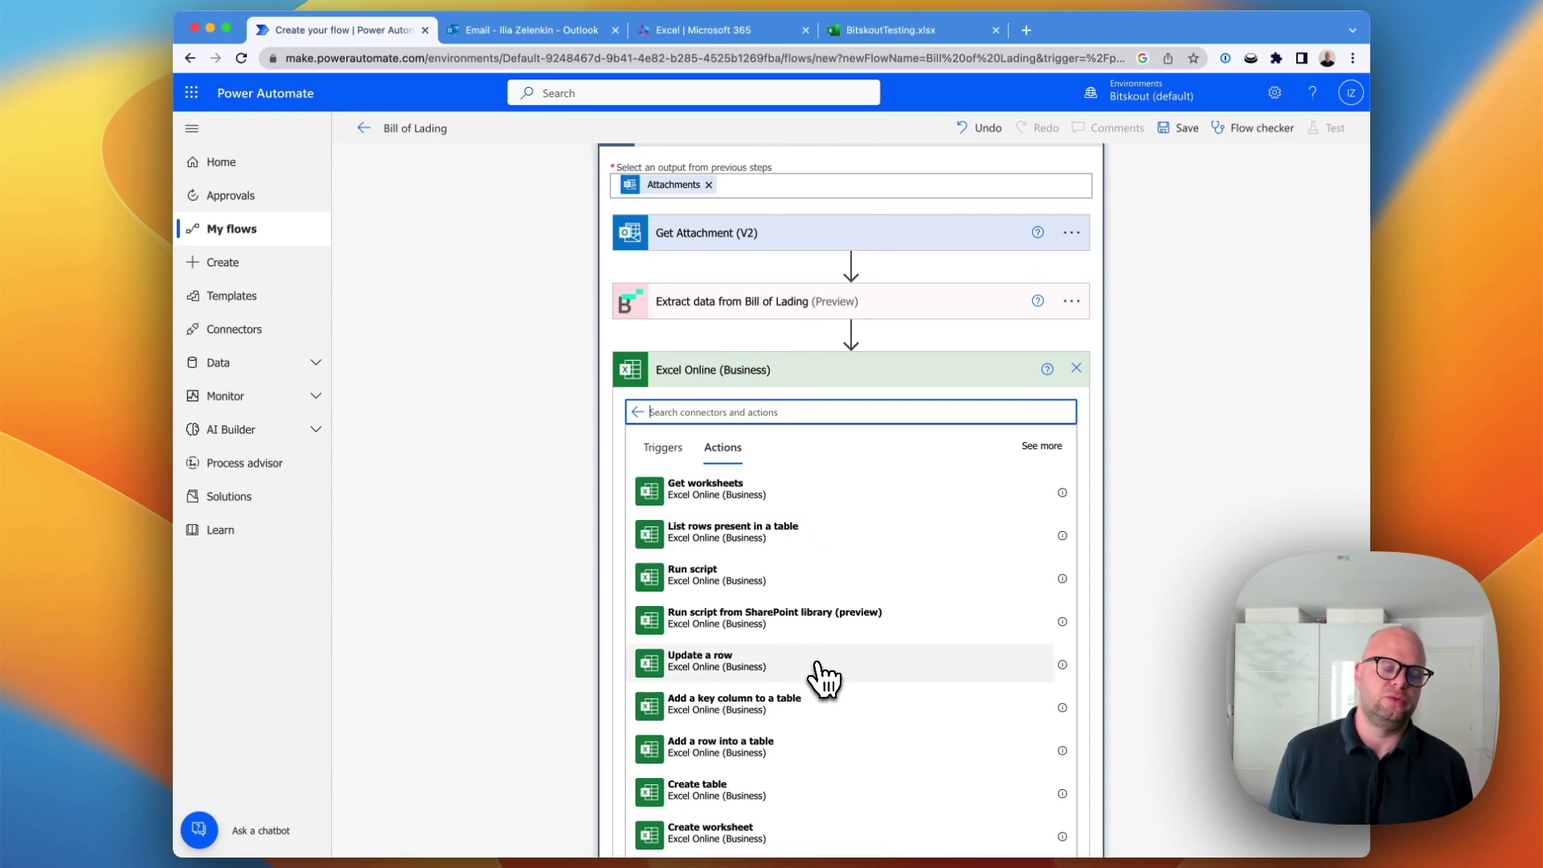
scroll(821, 679, "down", 3)
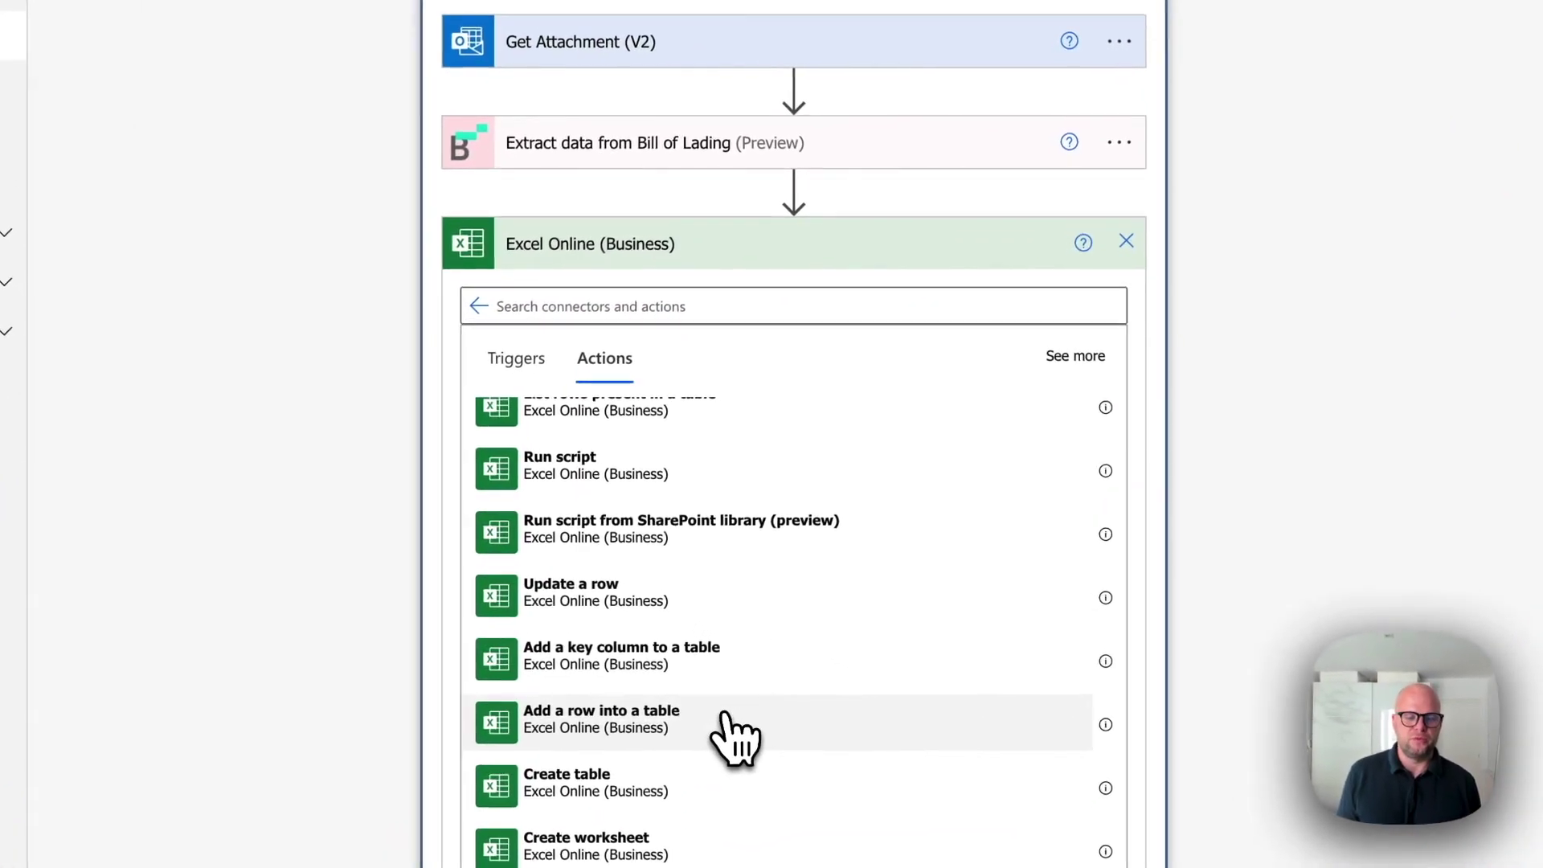
Target Table1 in BitskoutTesting.xlsx, in the OneDrive library of OneDrive for Business.
left_click(726, 713)
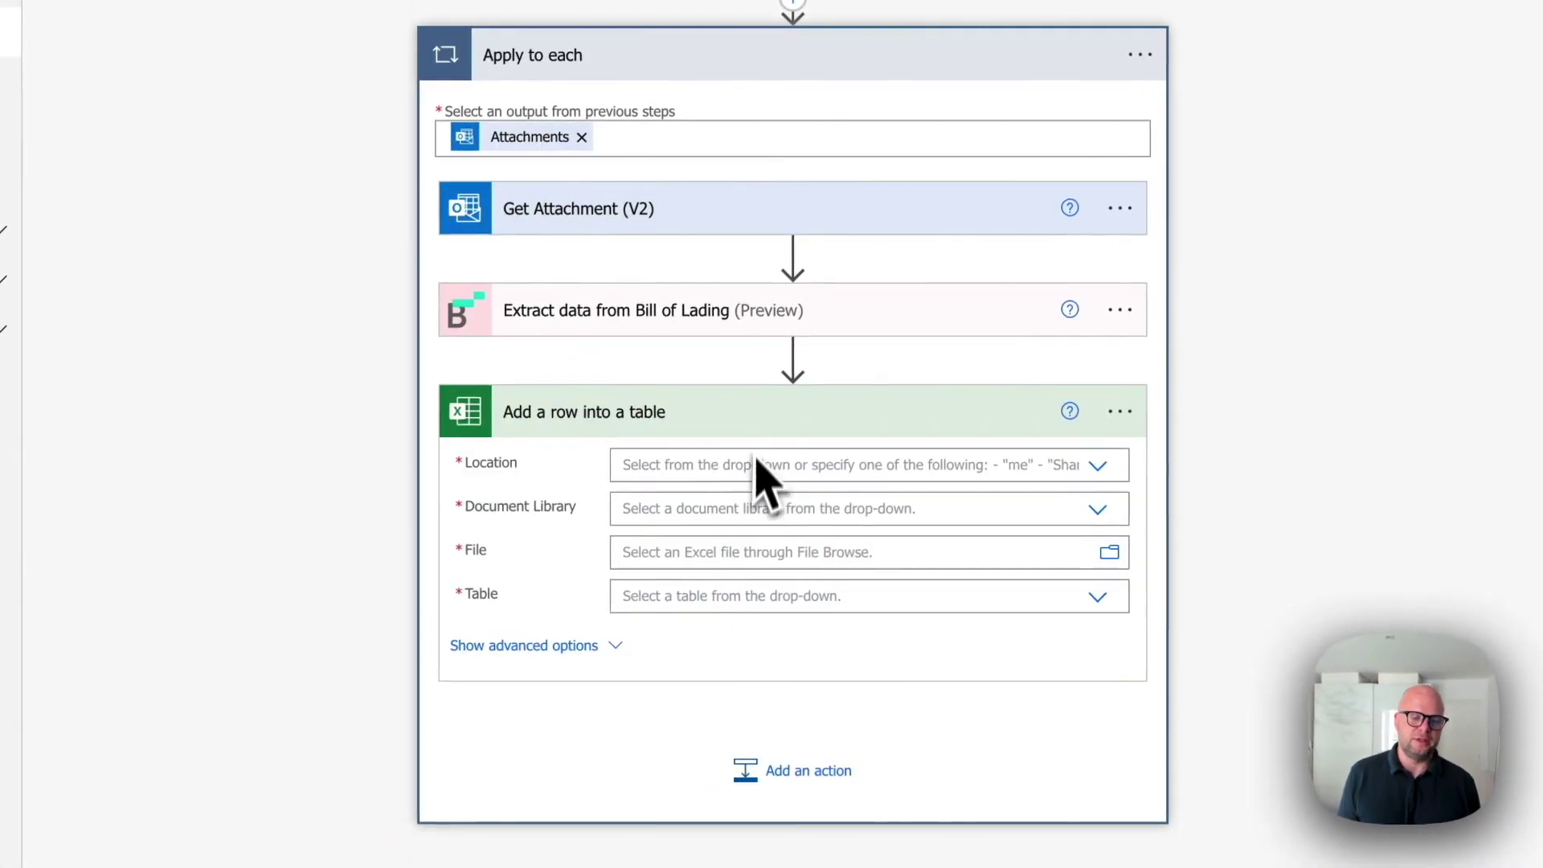
left_click(1101, 467)
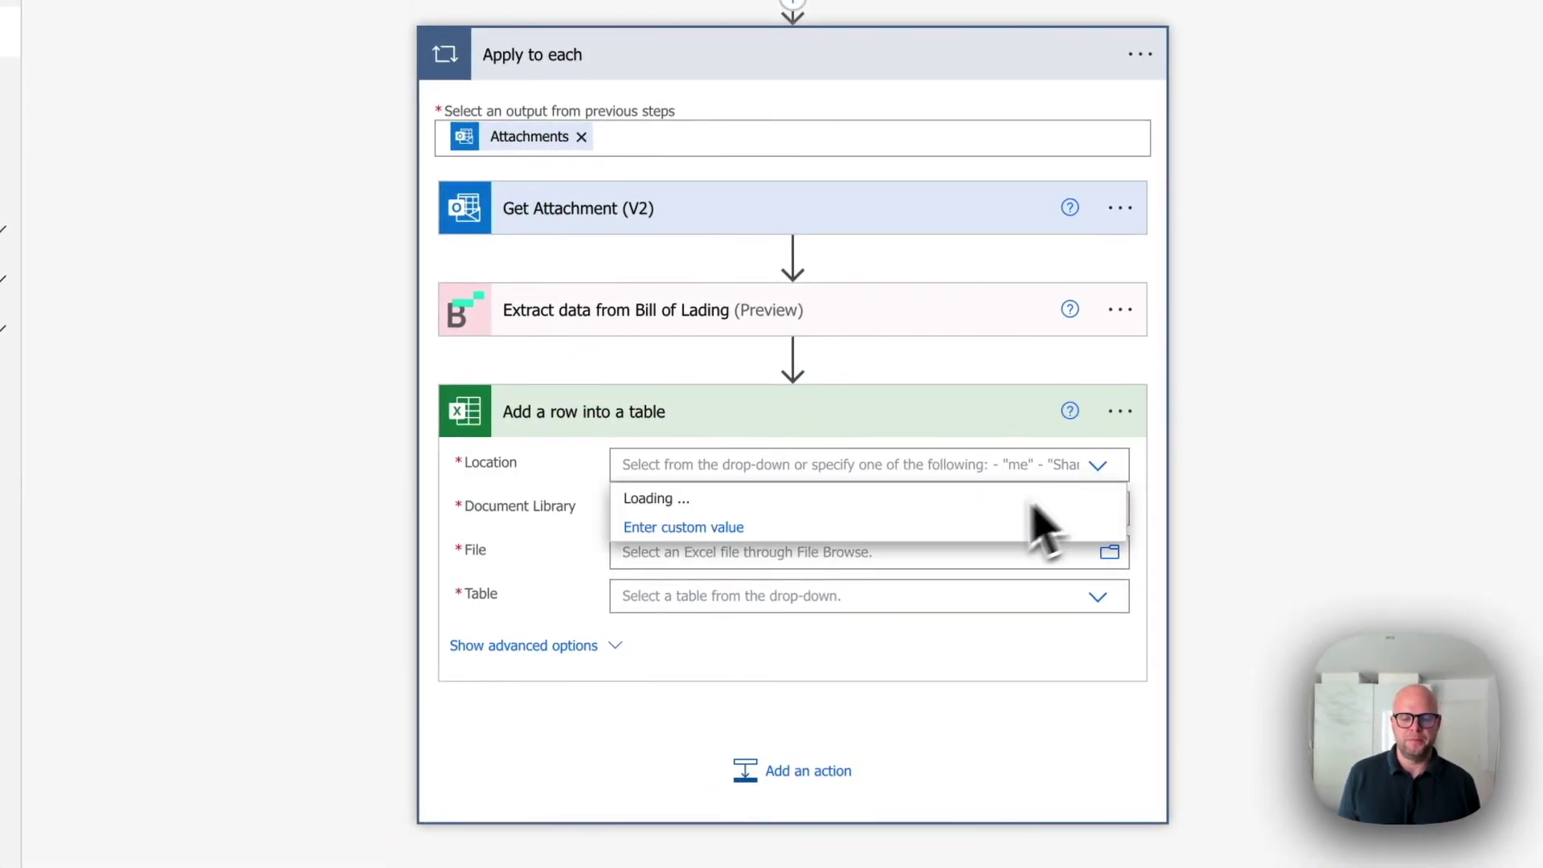
left_click(985, 508)
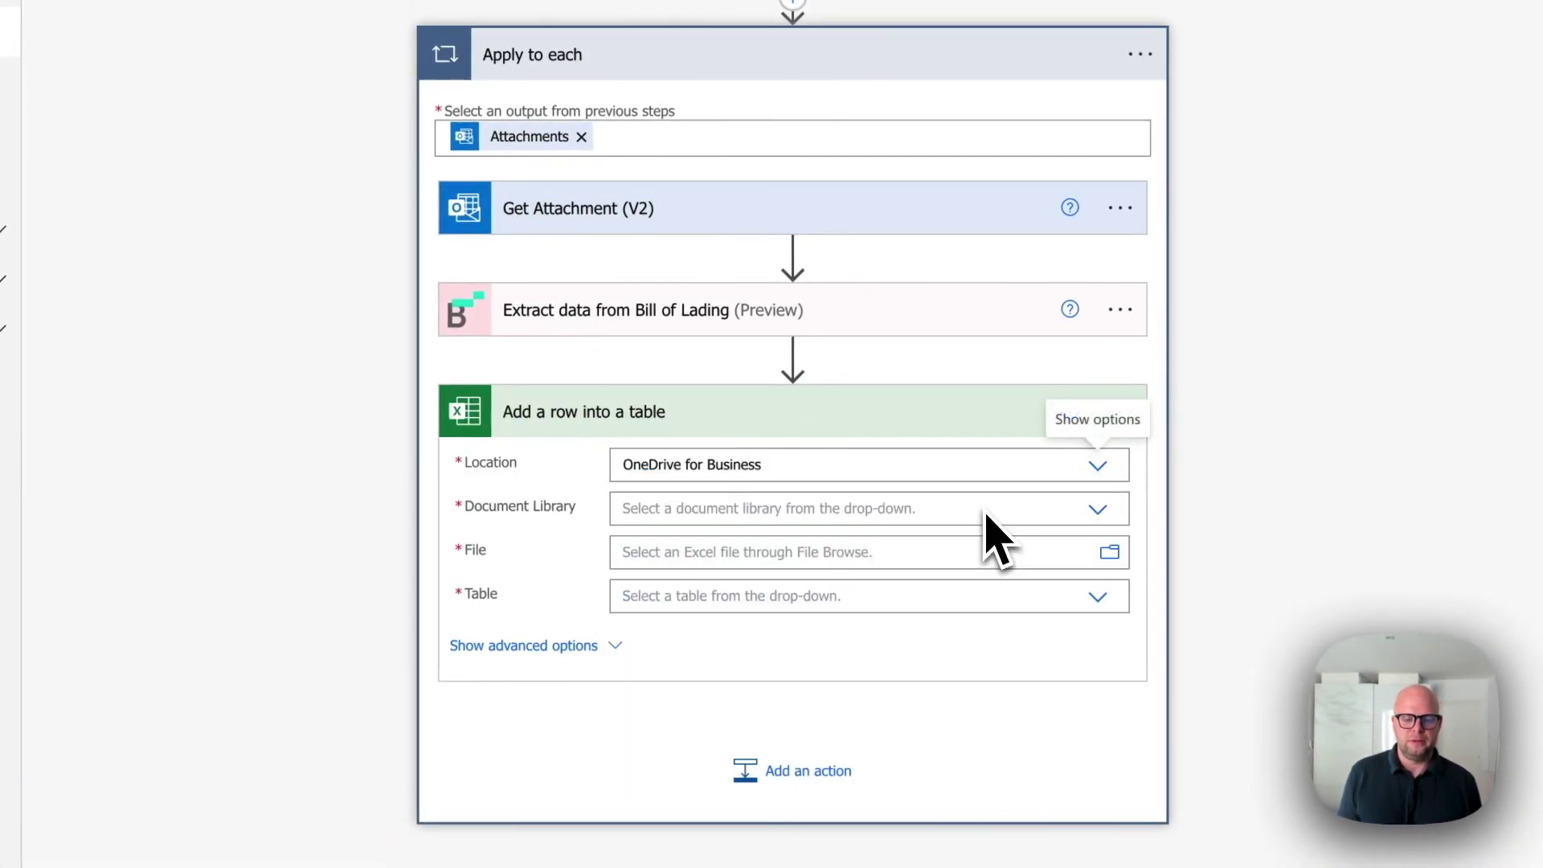
left_click(1097, 511)
left_click(862, 542)
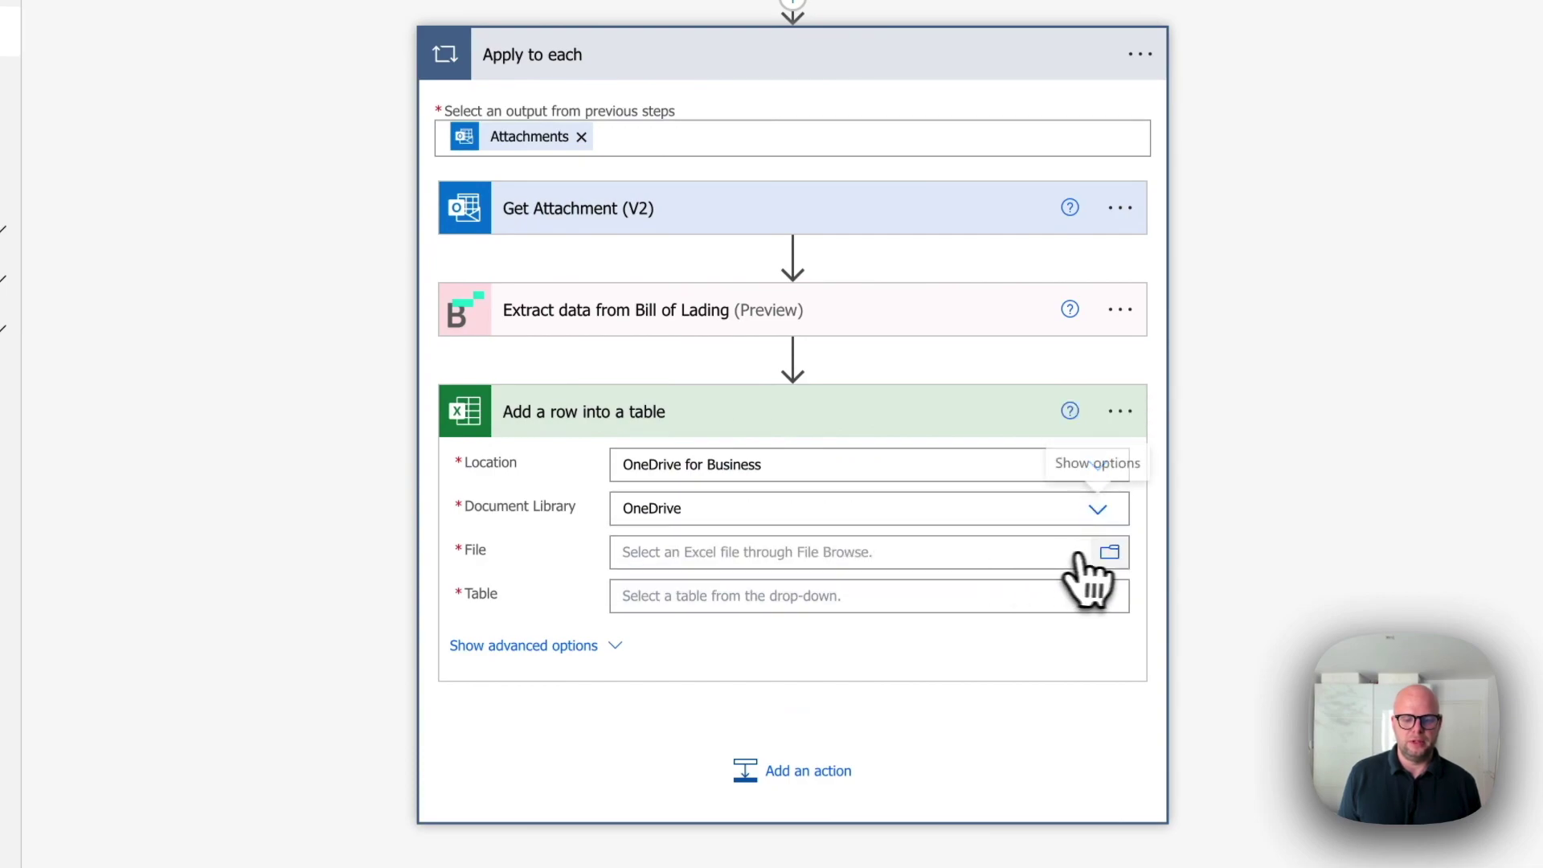
left_click(1110, 553)
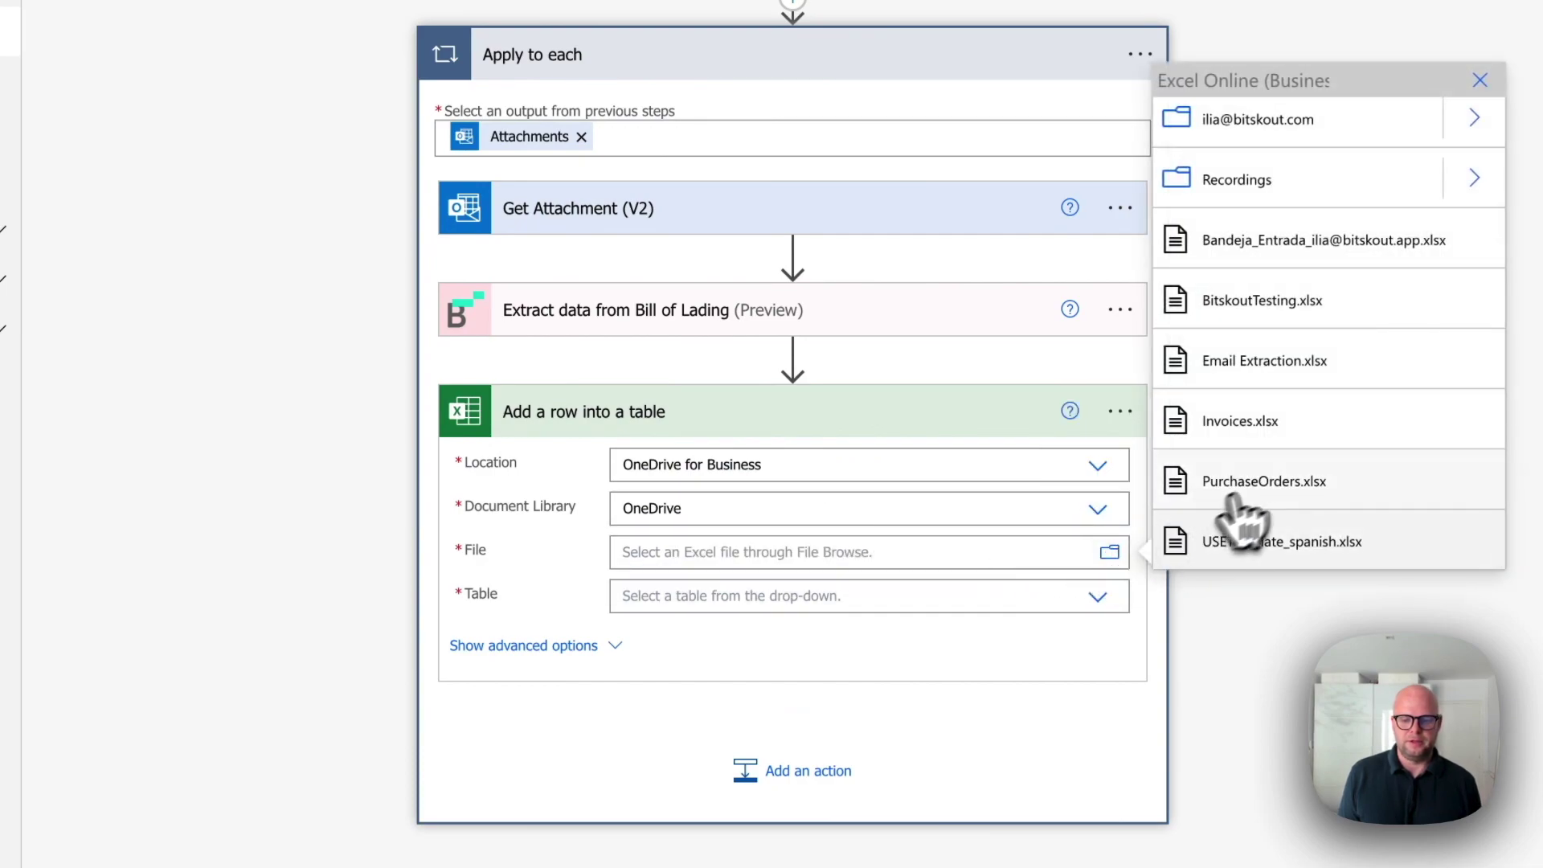
left_click(1290, 333)
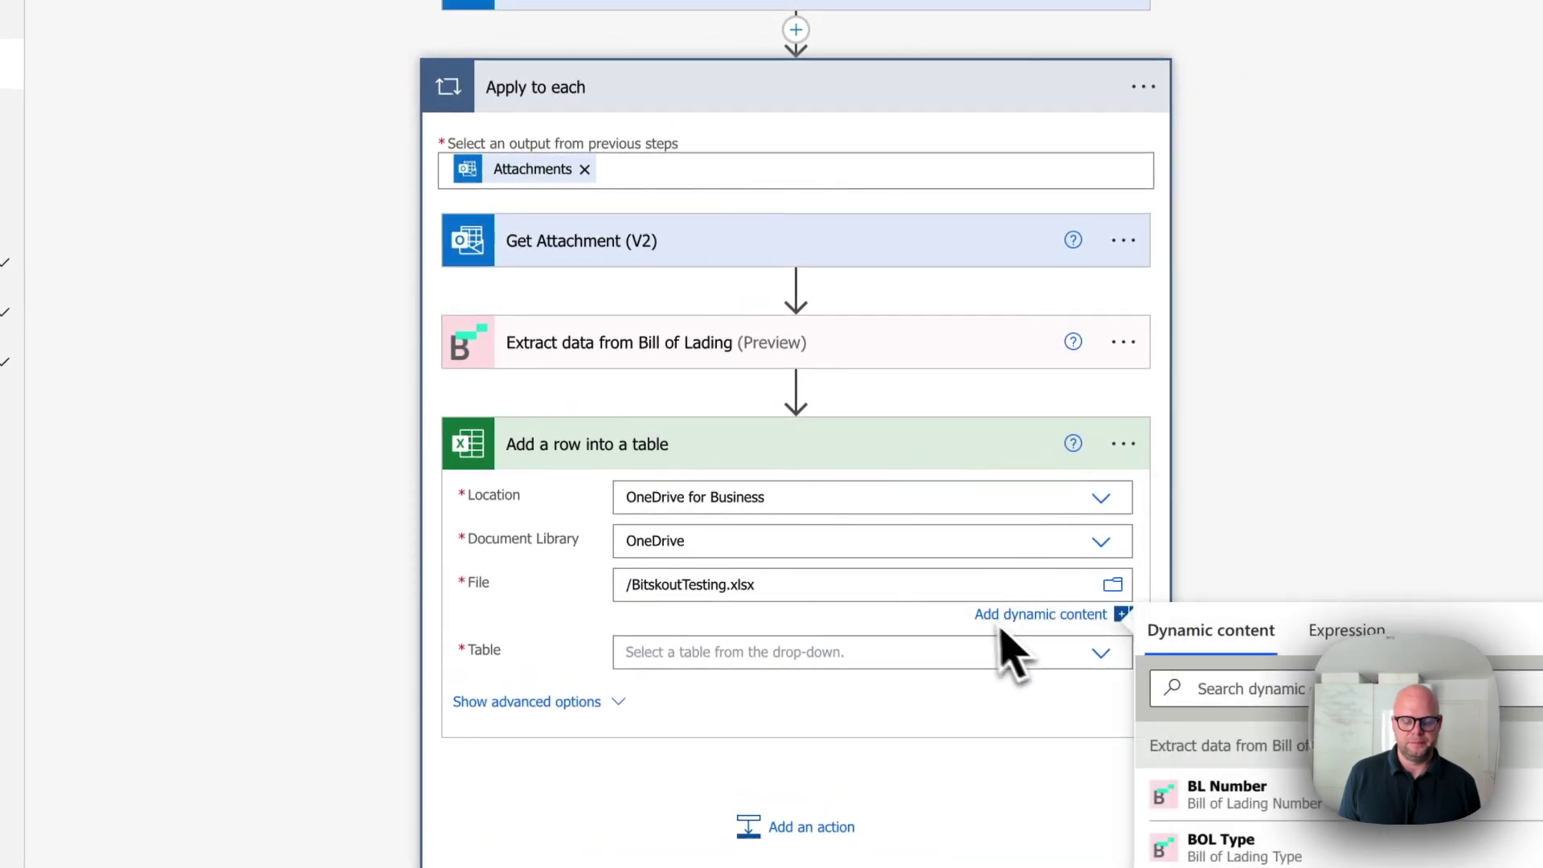
left_click(1094, 664)
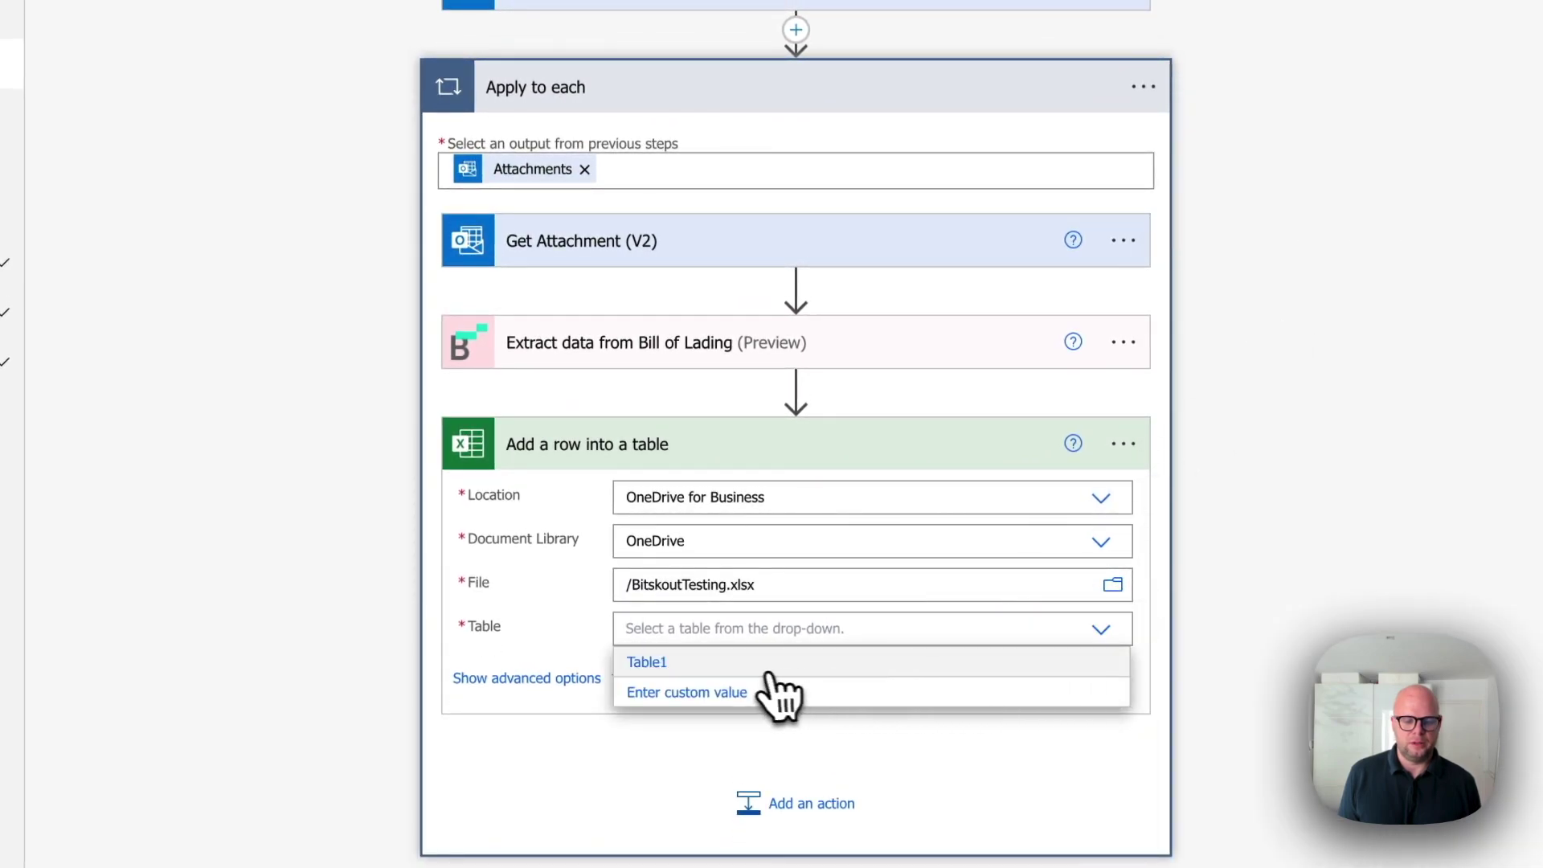
left_click(756, 665)
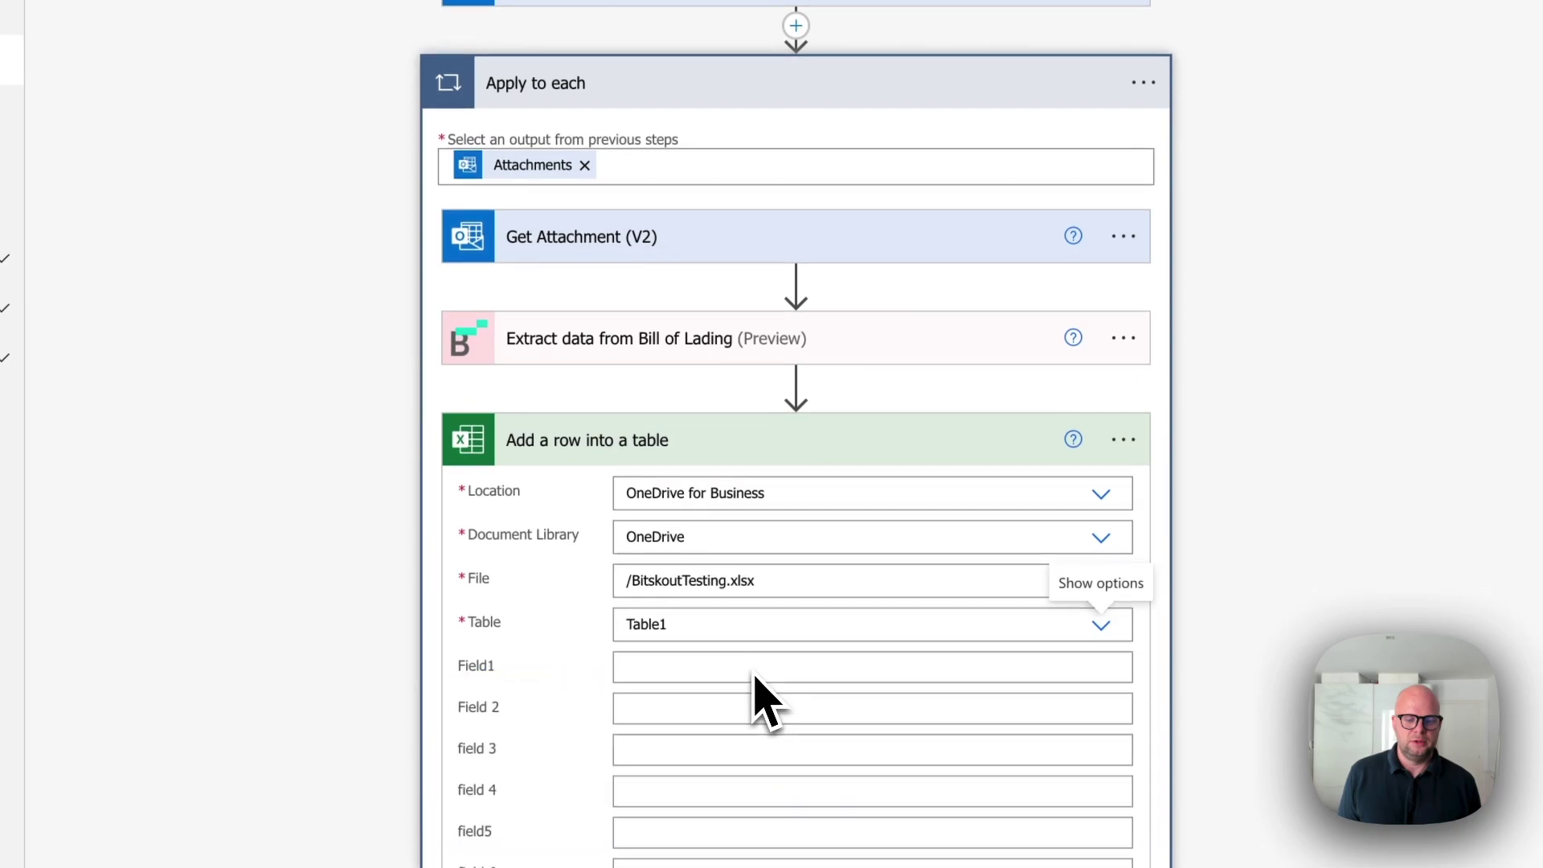
scroll(755, 677, "down", 3)
Fill Field1–field 4 with BL Number, BOL Type, Notify Party and Consignee.
left_click(658, 450)
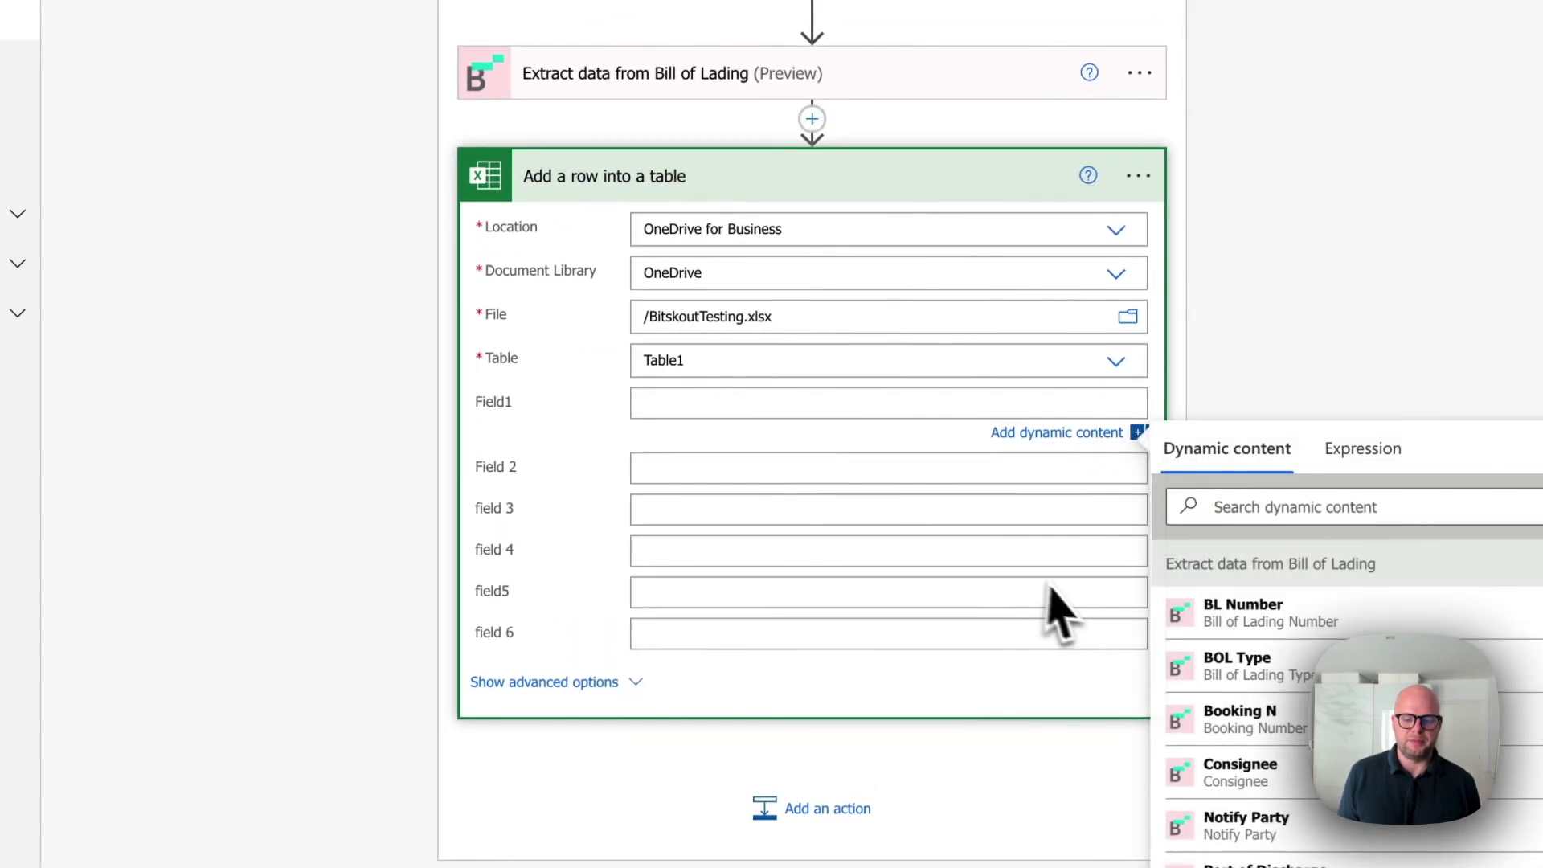
left_click(1251, 635)
left_click(689, 468)
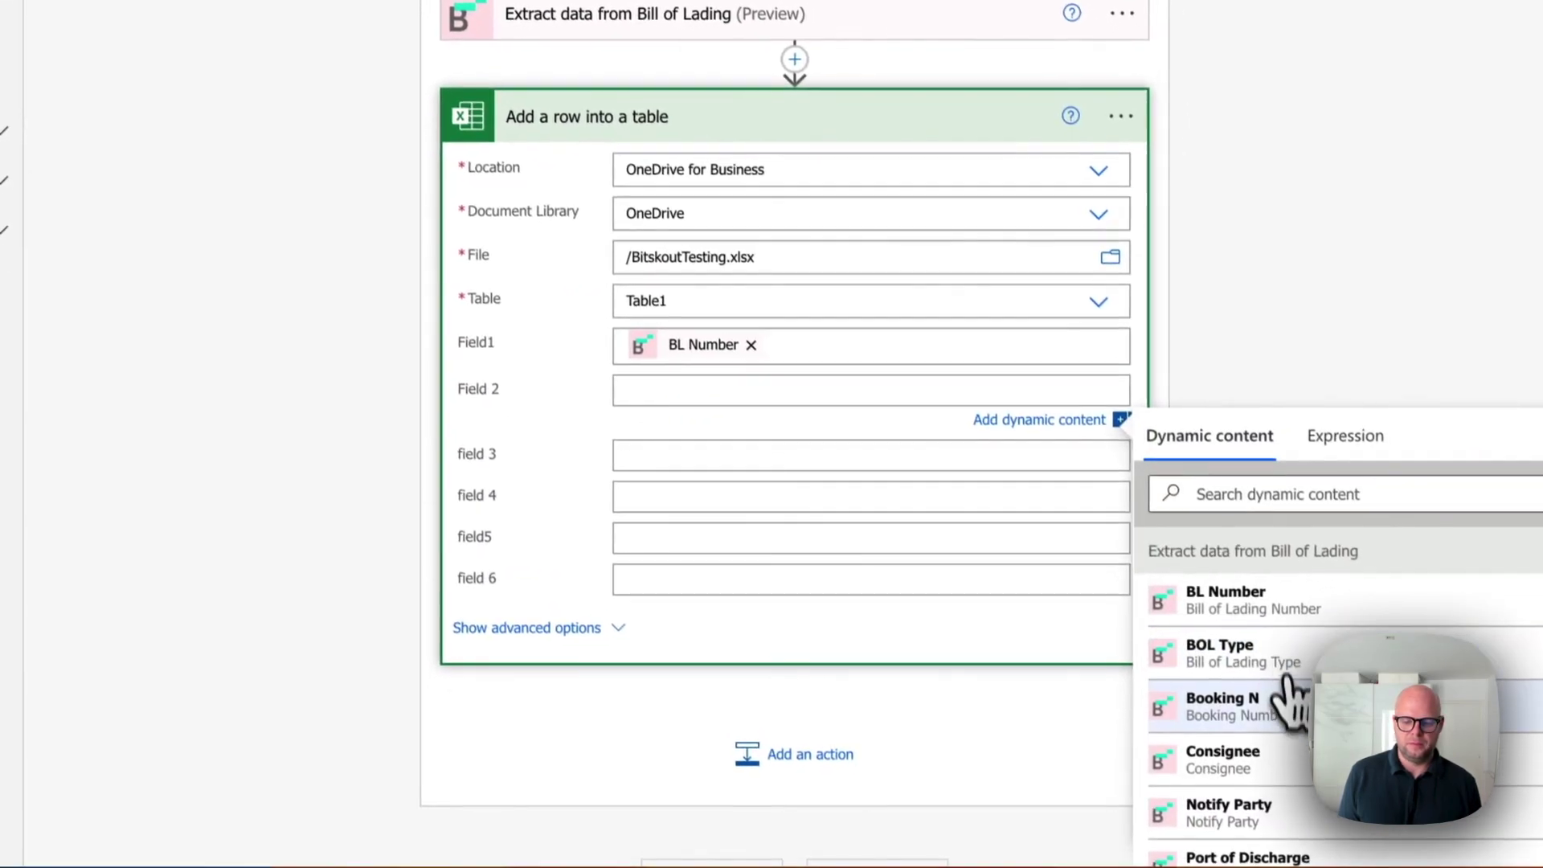
left_click(1252, 655)
left_click(731, 456)
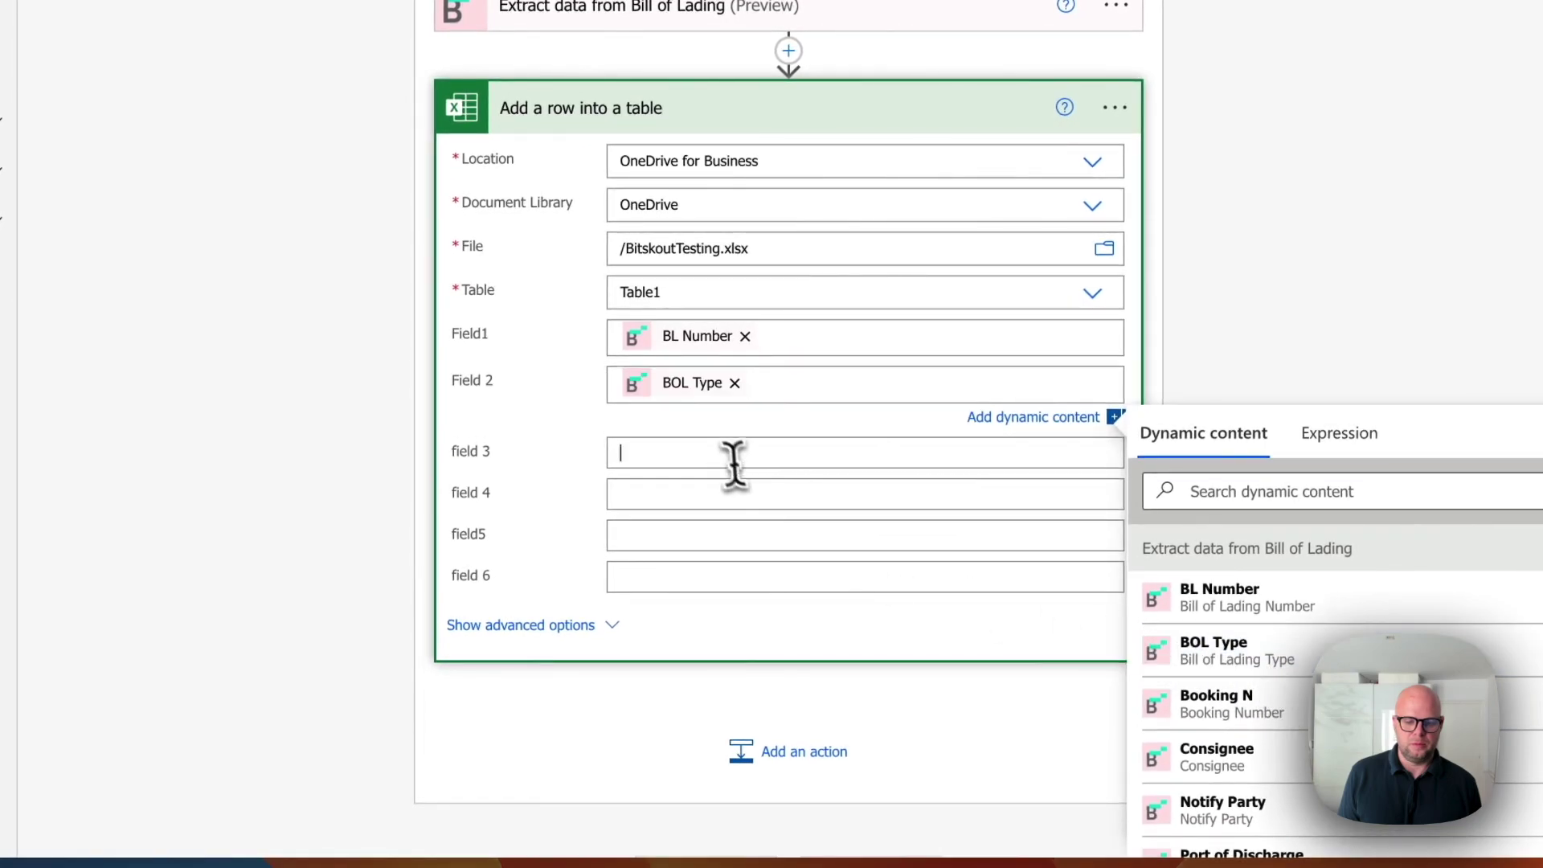
scroll(804, 482, "down", 2)
scroll(1238, 667, "down", 1)
left_click(1221, 683)
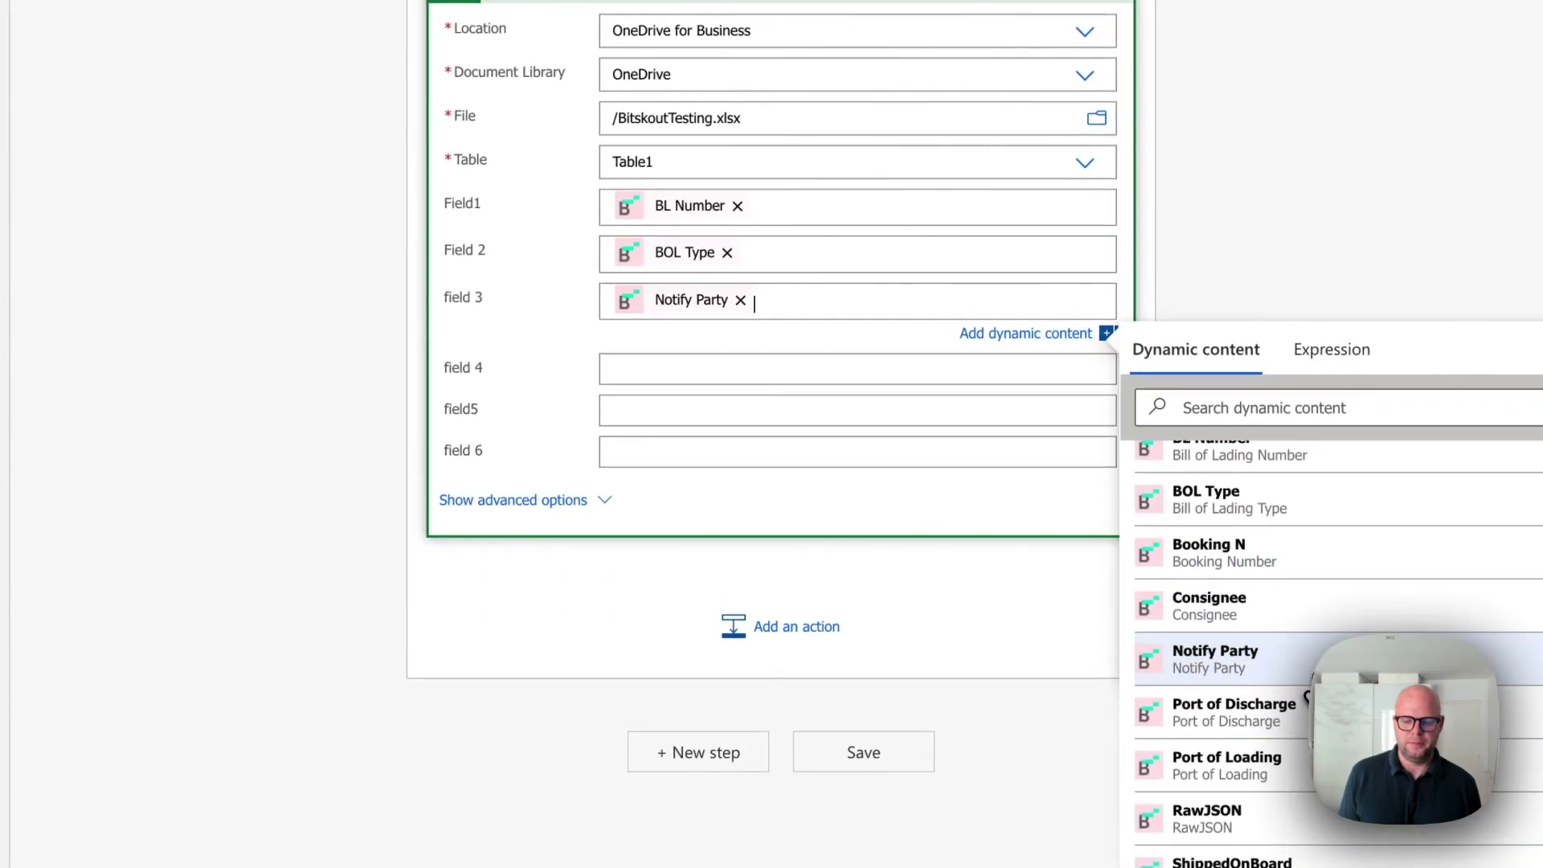
left_click(740, 379)
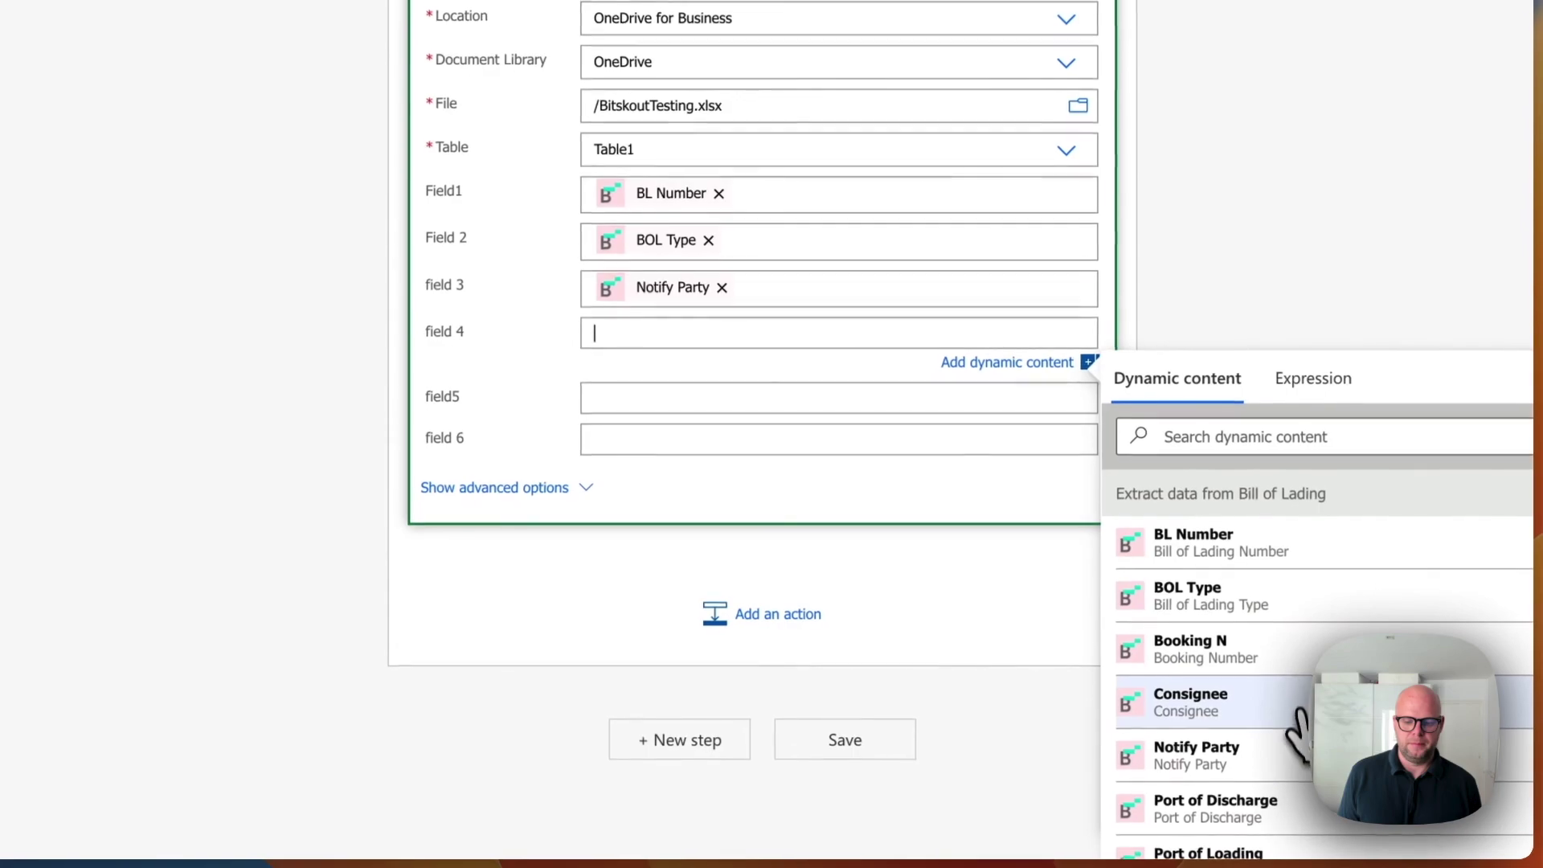
left_click(1319, 727)
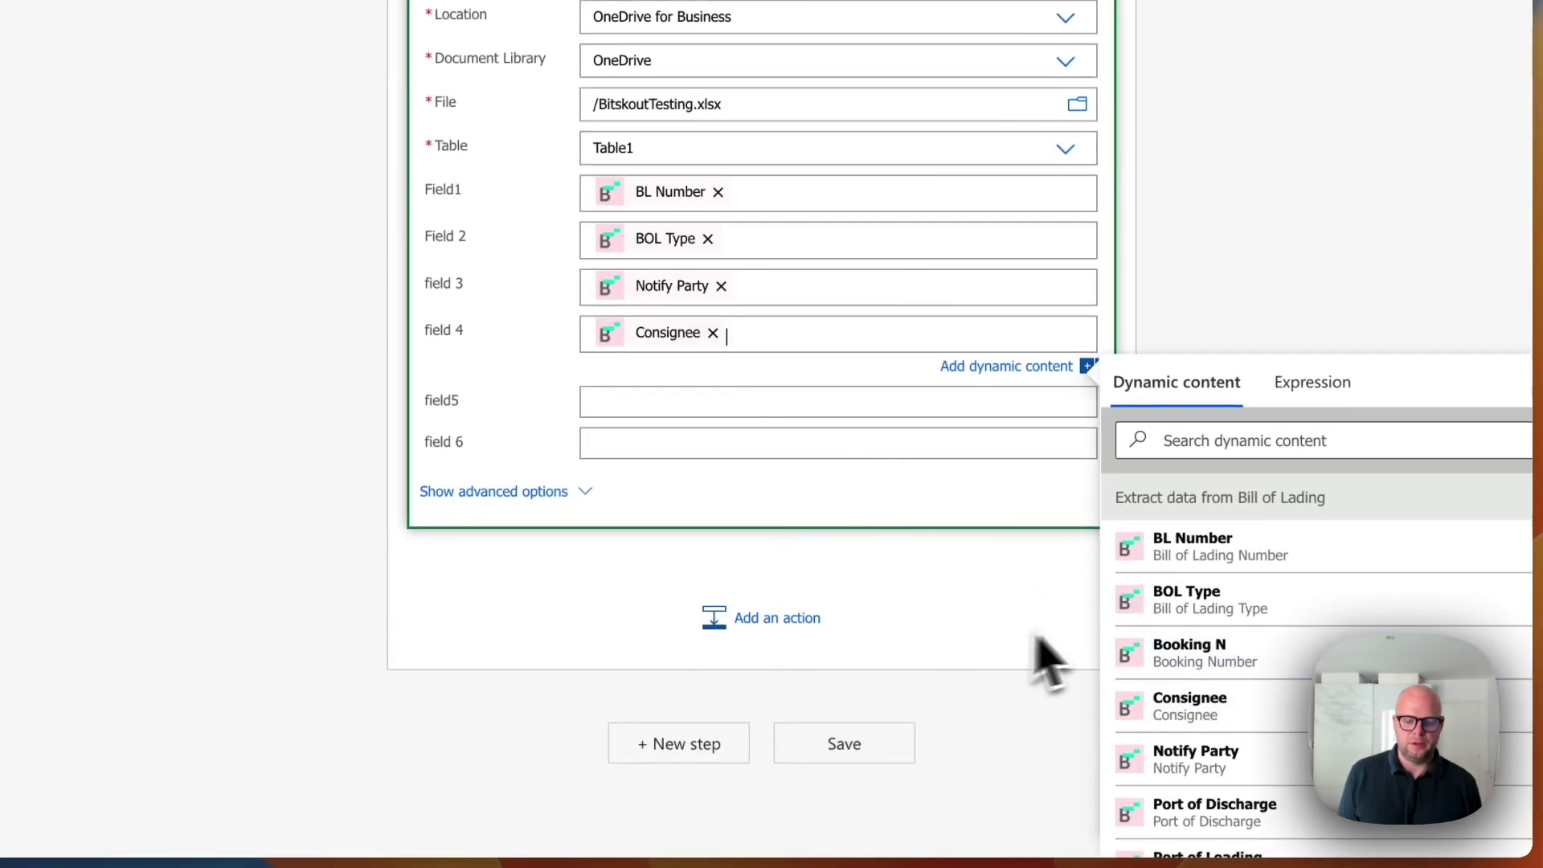
left_click(916, 639)
Save the flow and start a test run.
left_click(874, 824)
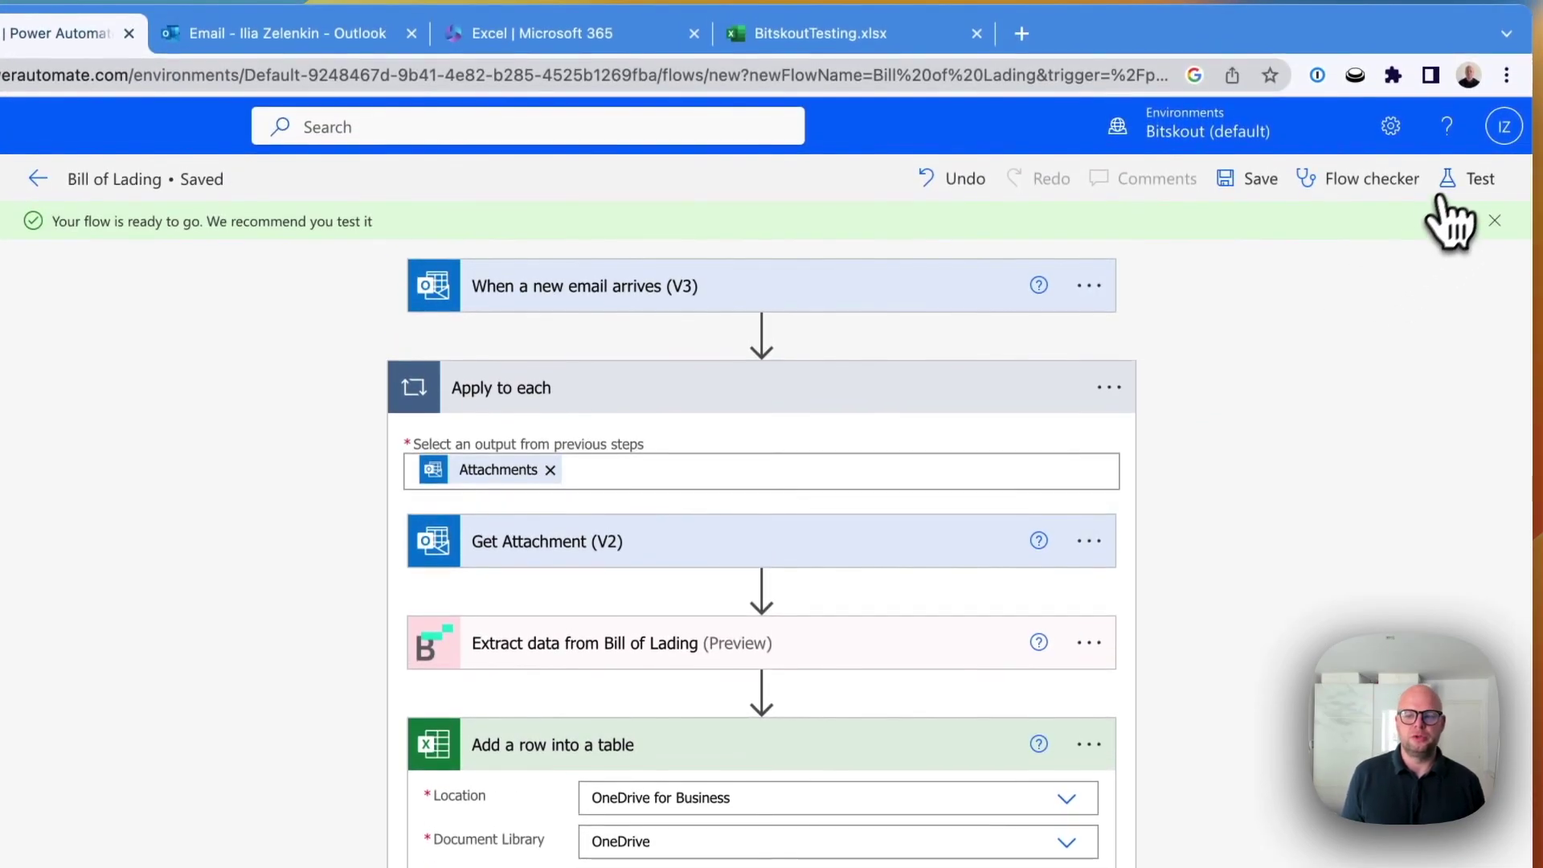
left_click(1477, 57)
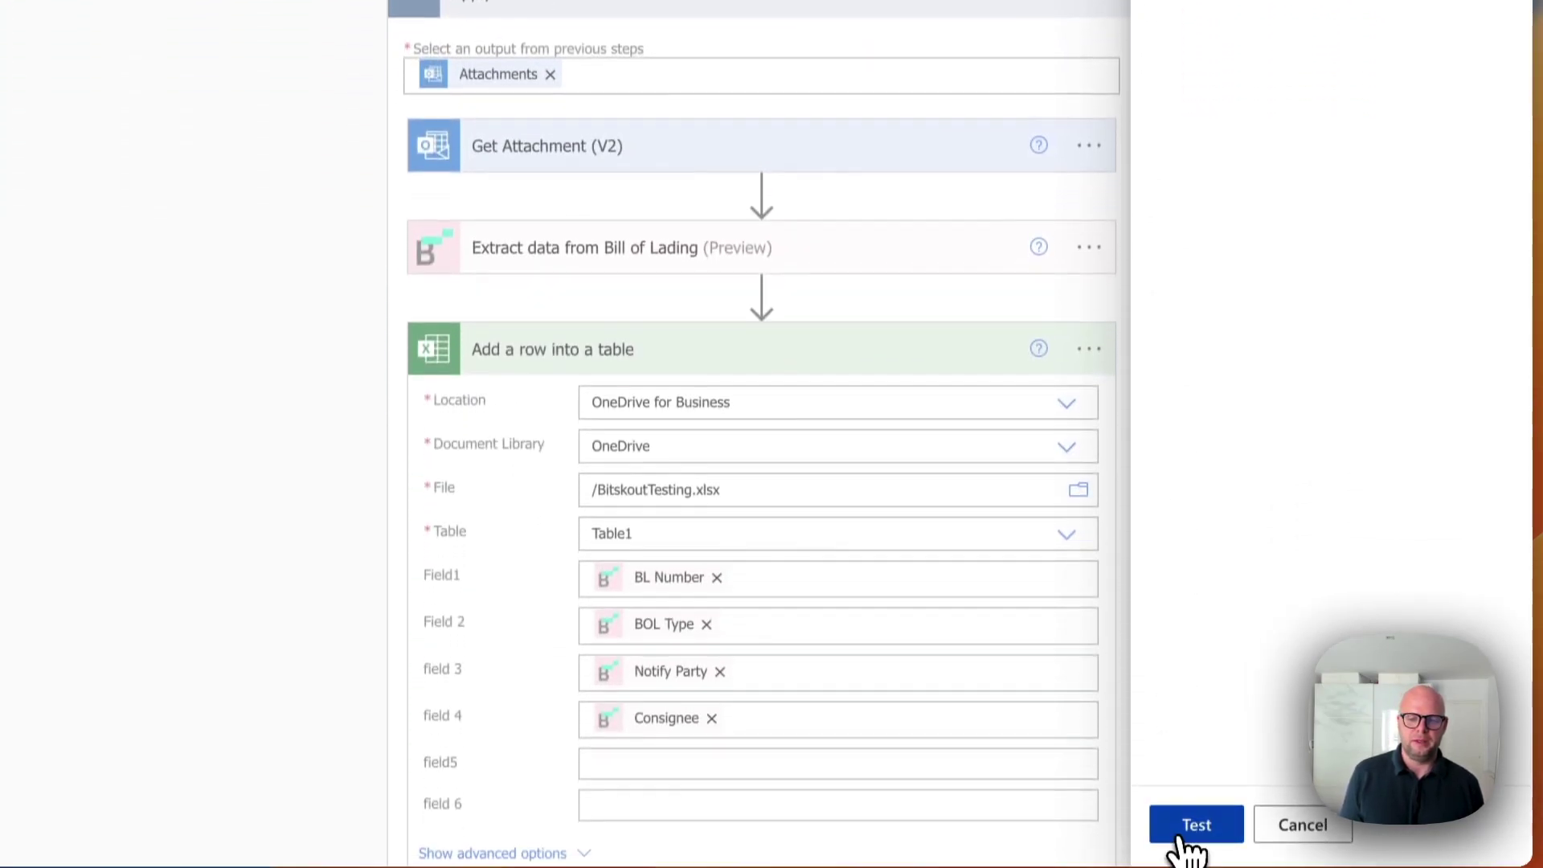
left_click(1227, 860)
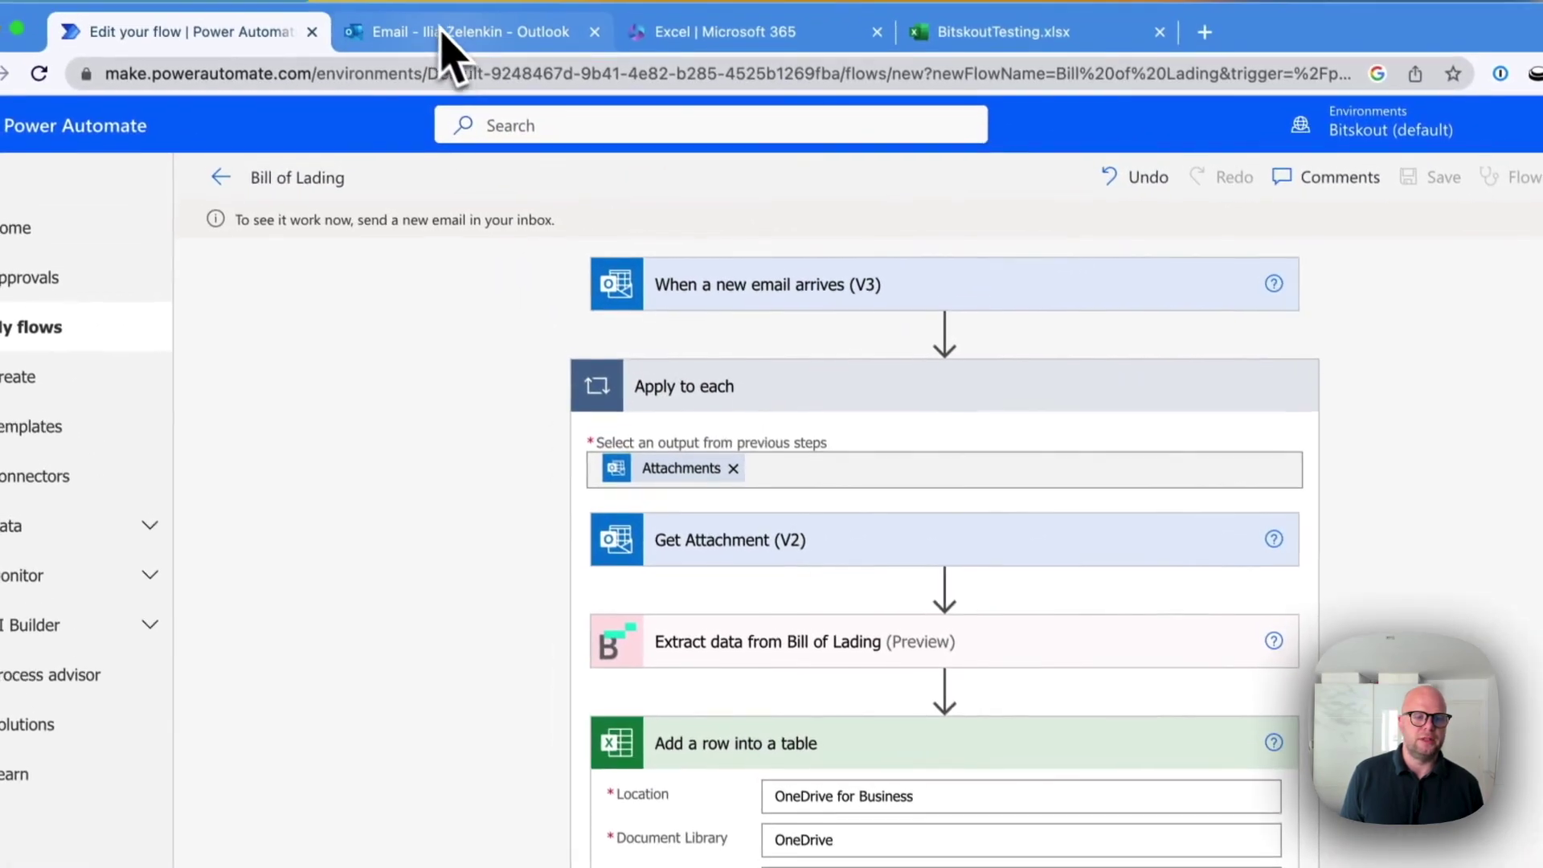
Send the Bill of Lading test email from Outlook and return to the flow.
left_click(454, 50)
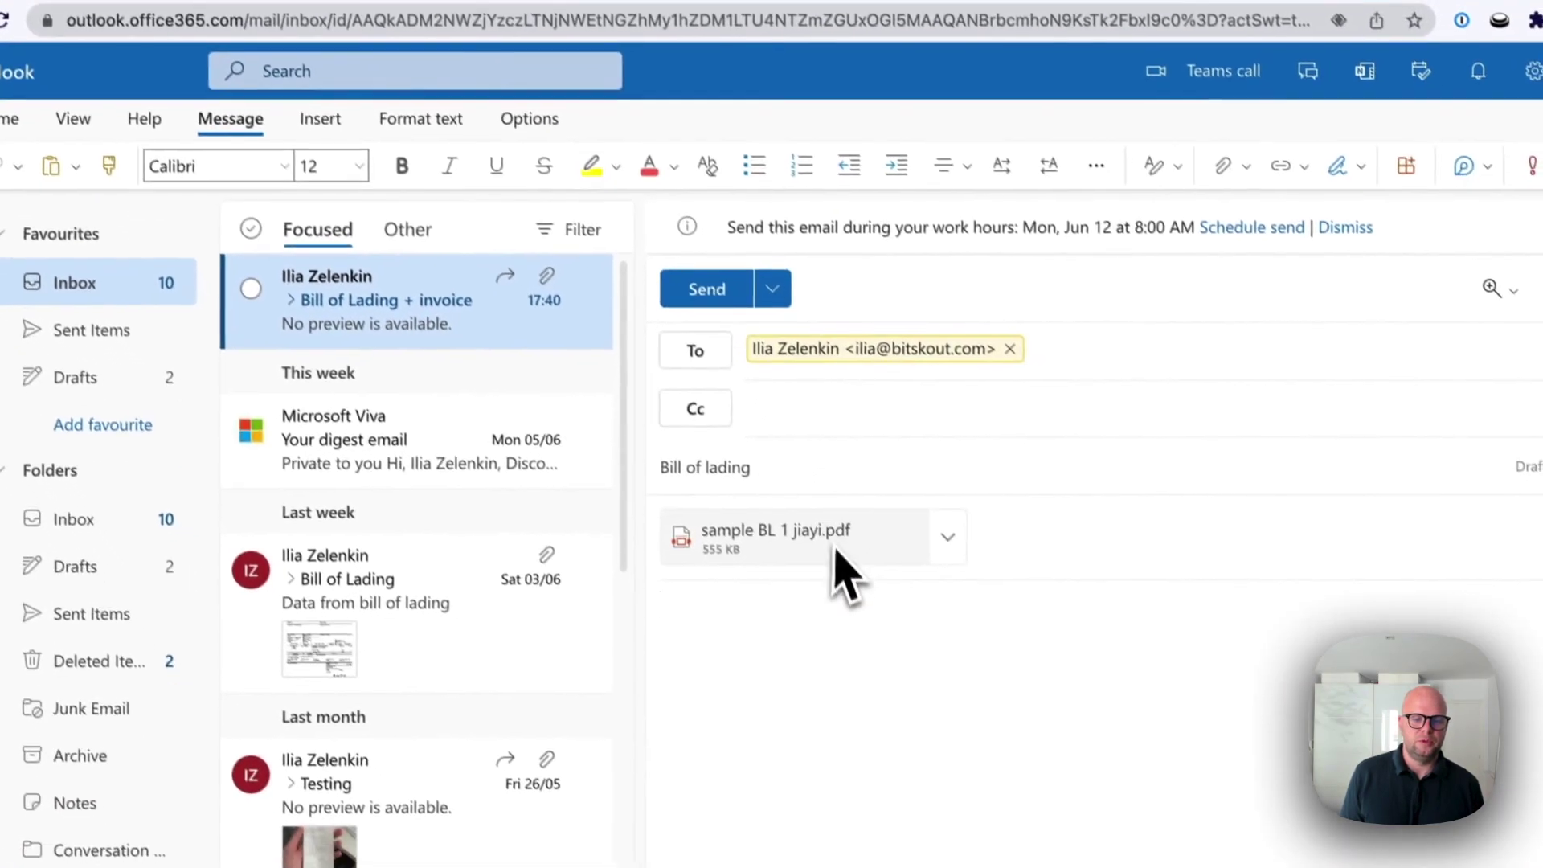
left_click(839, 601)
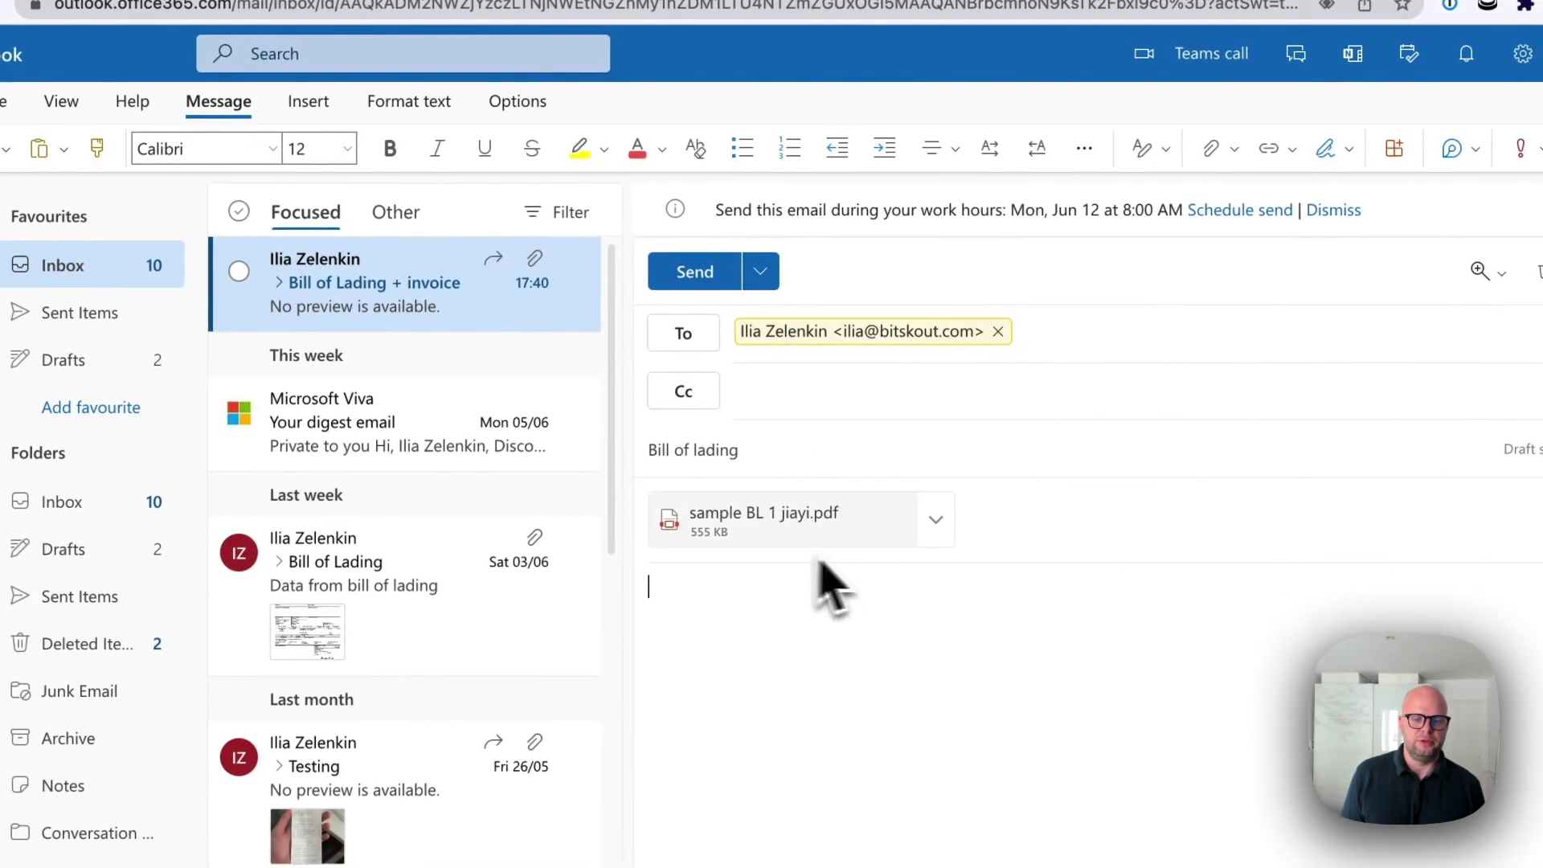
left_click(709, 291)
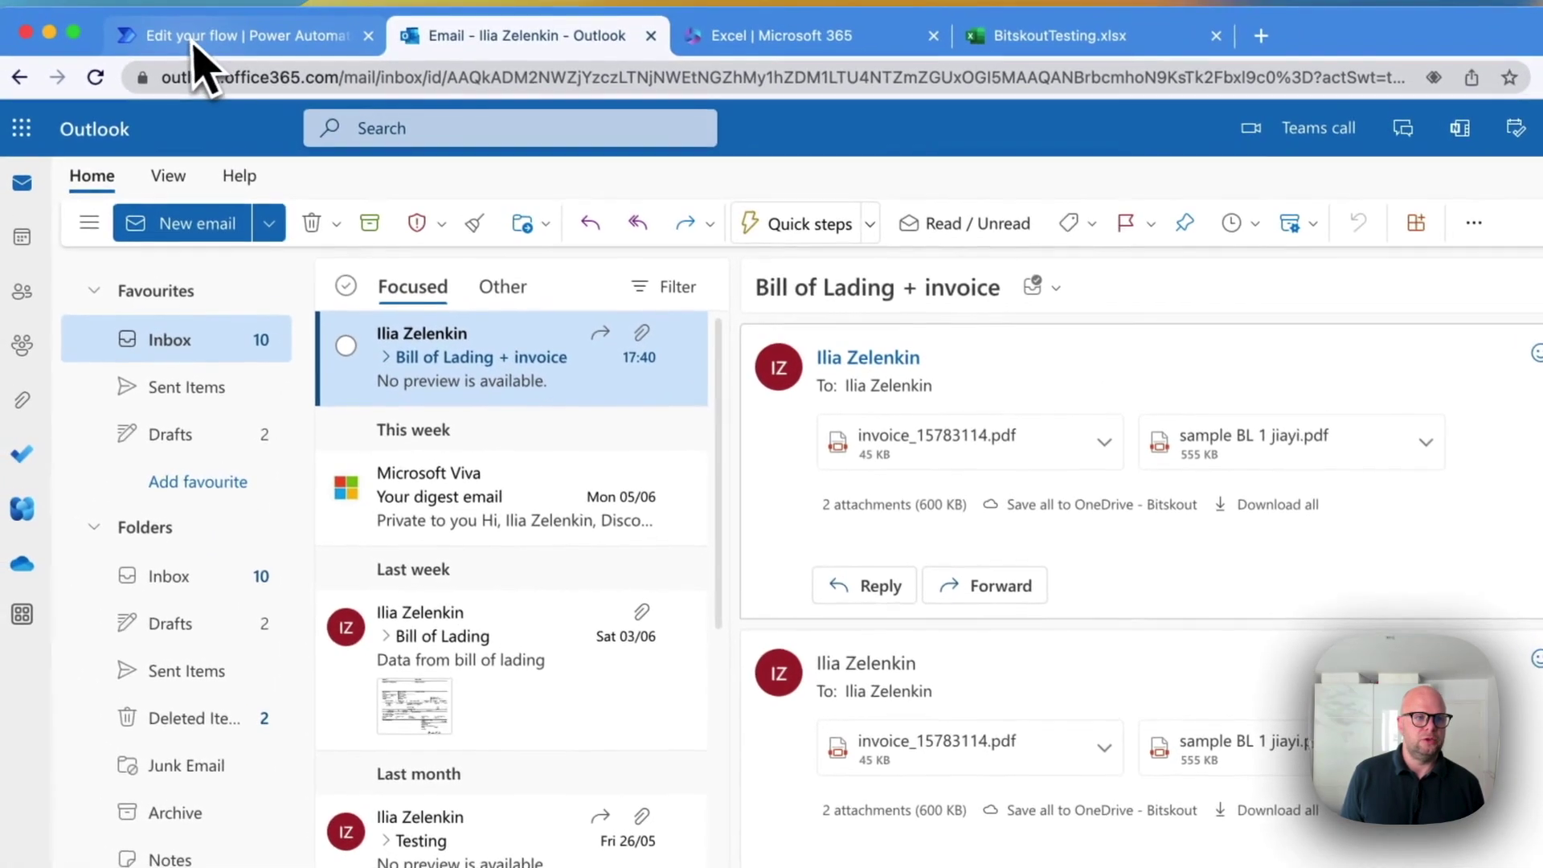
left_click(201, 40)
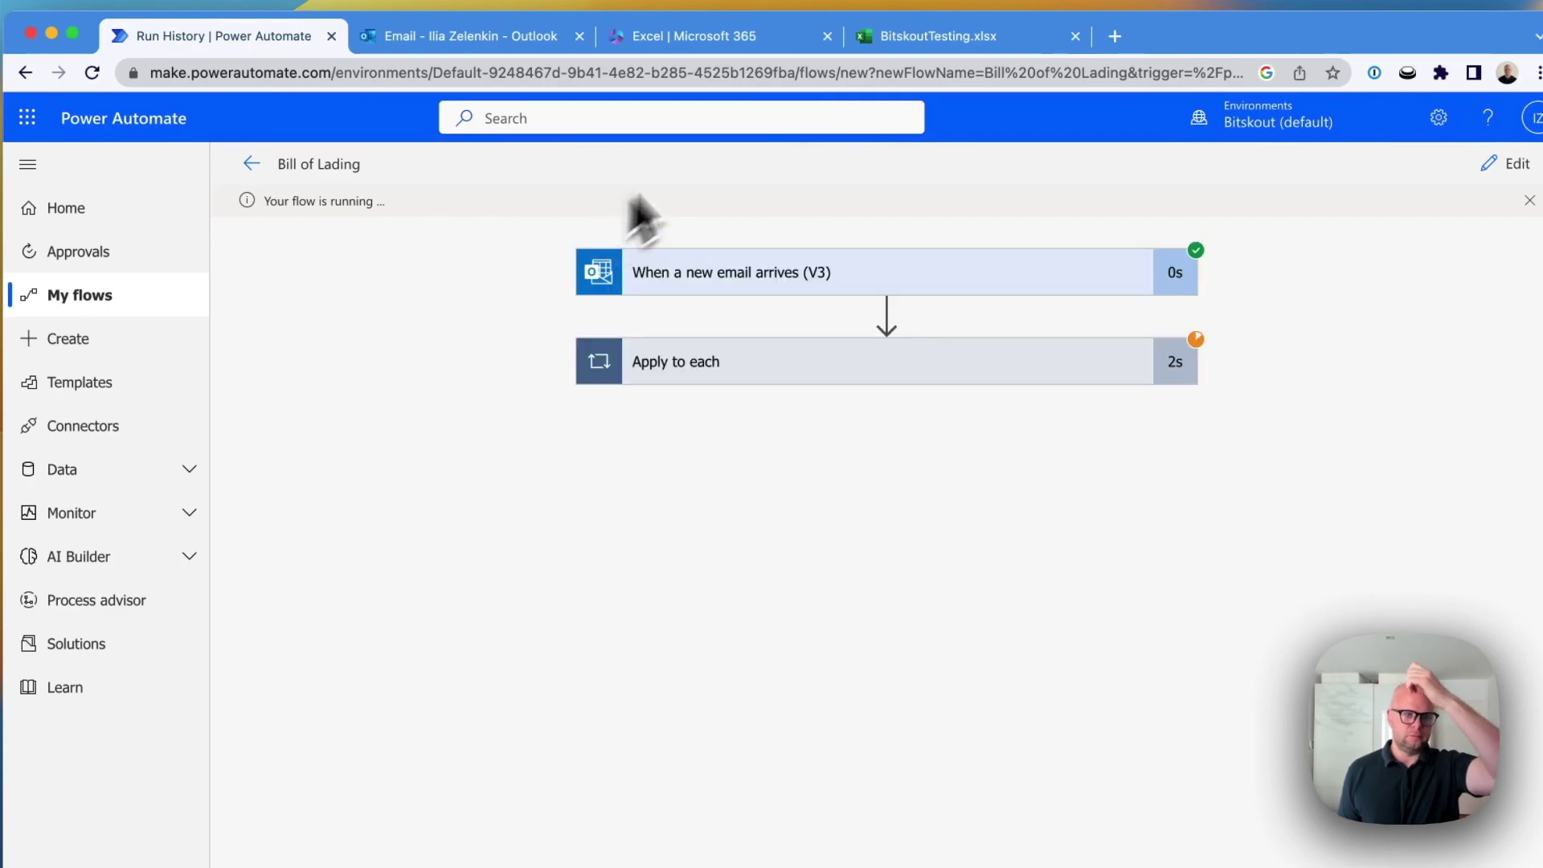
Open BitskoutTesting.xlsx to check the table for the new row.
left_click(912, 44)
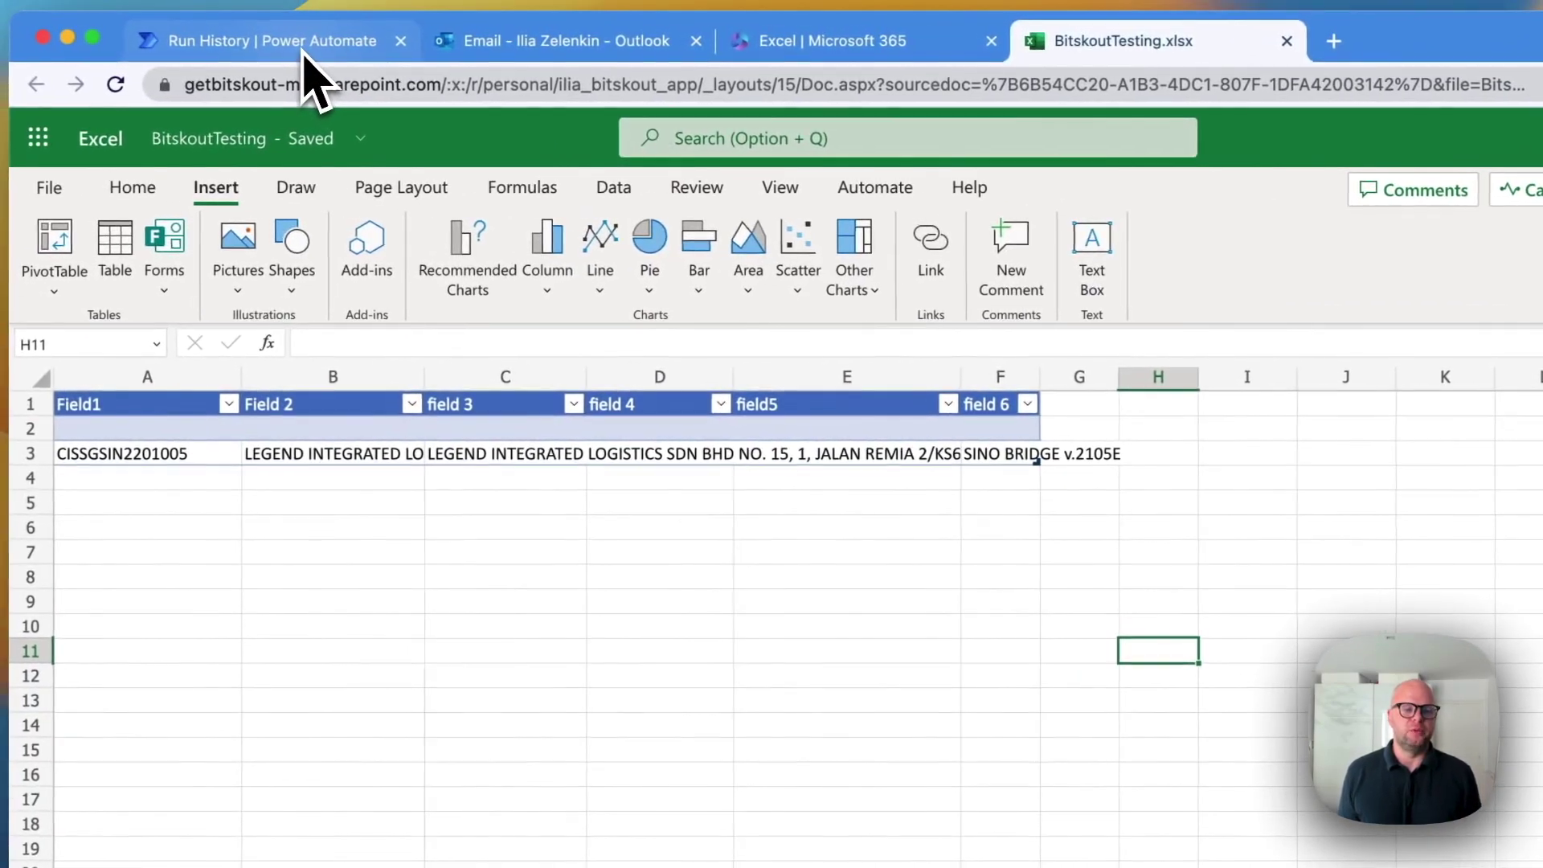
Return to the flow's run history to see the test run's result.
left_click(303, 50)
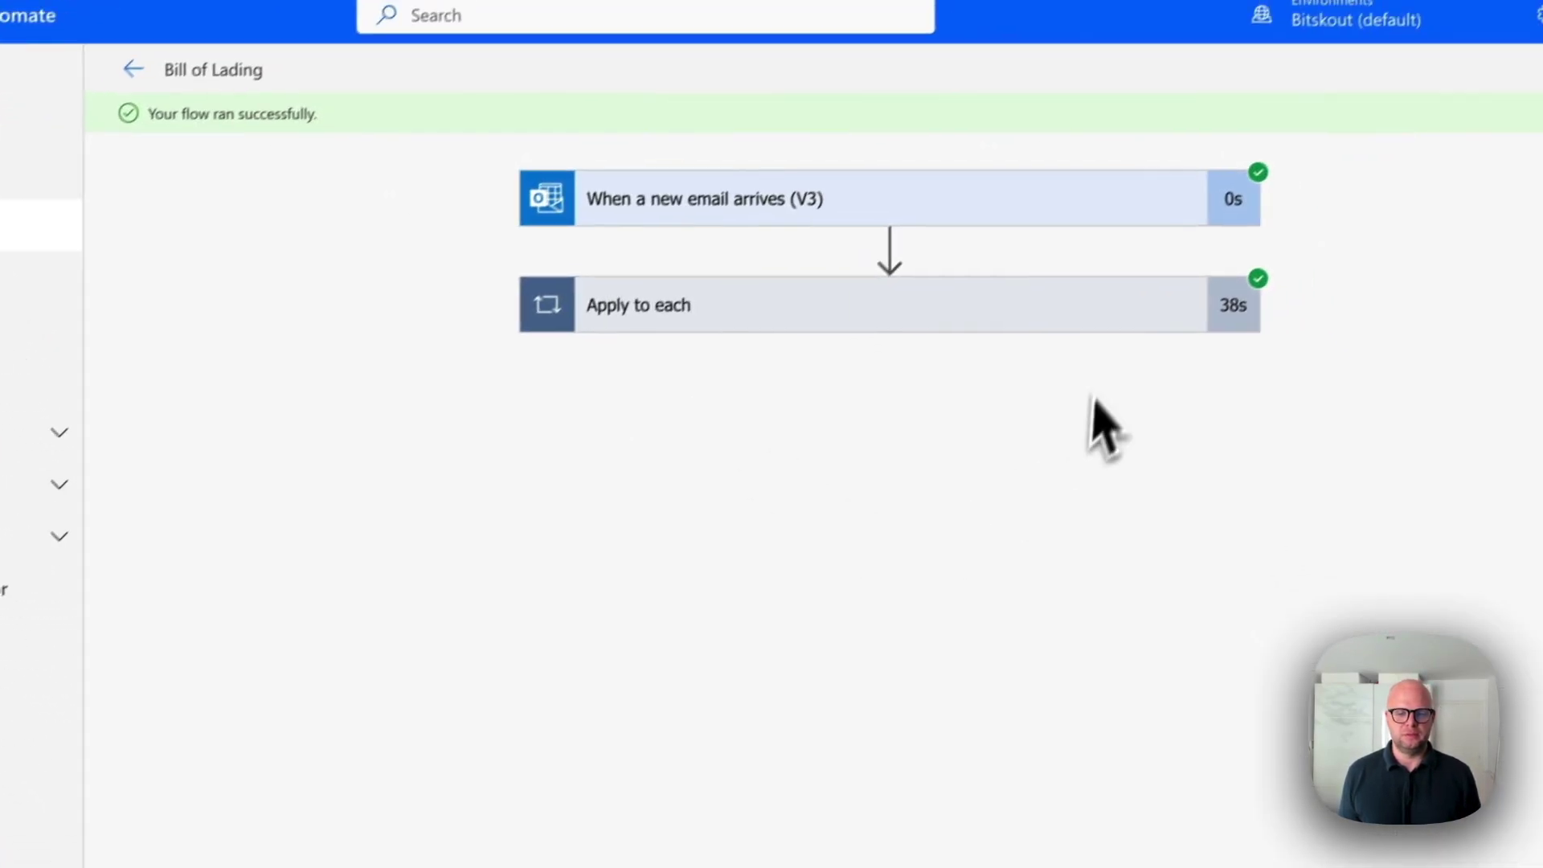
Expand Apply to each to show Get Attachment (V2), Extract data, and Add a row succeeded.
left_click(1066, 332)
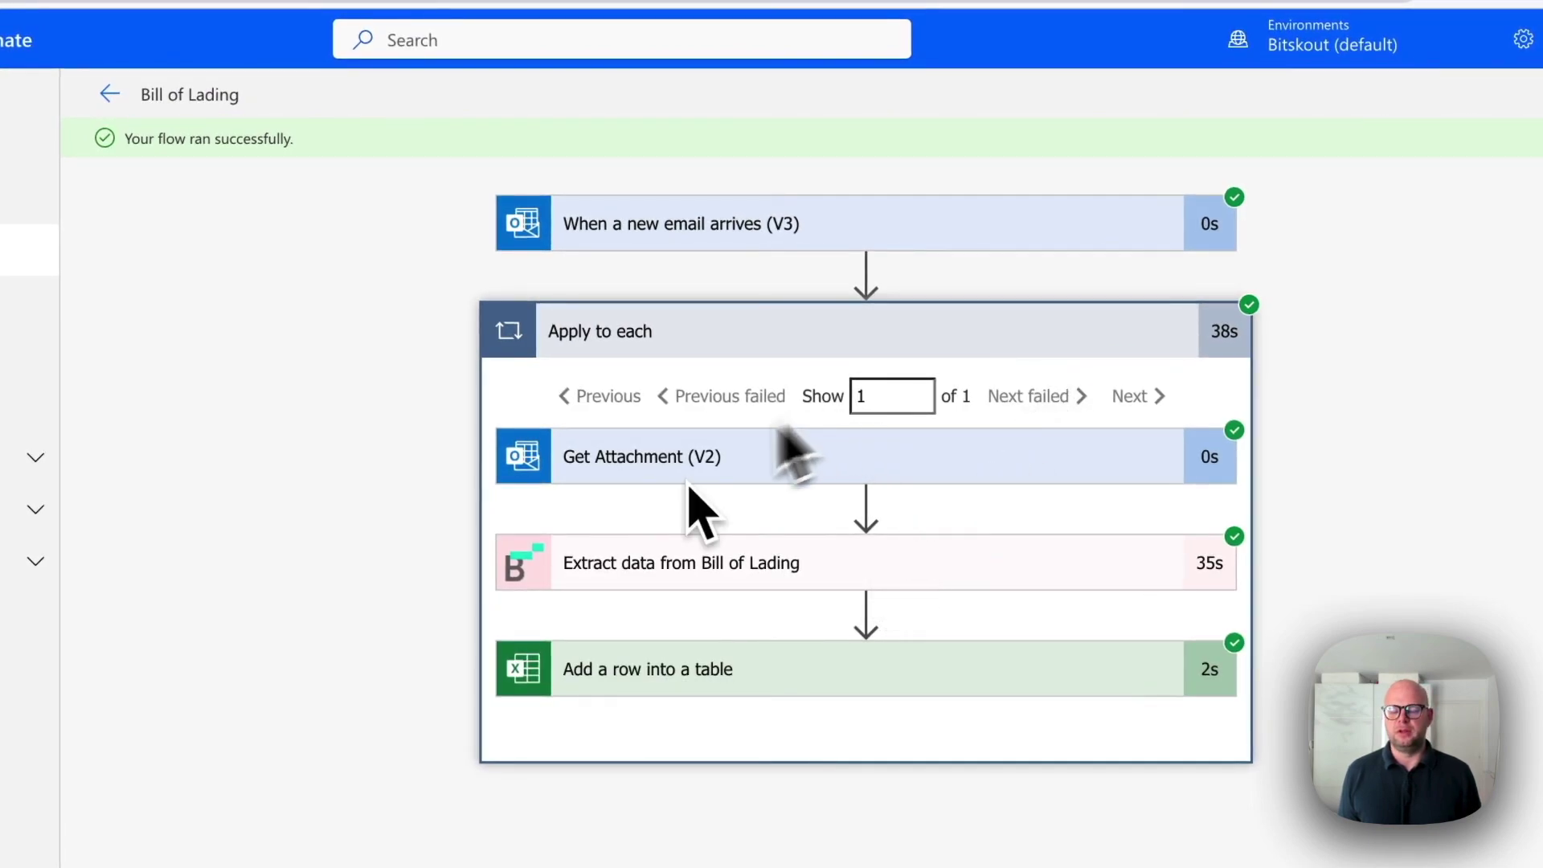